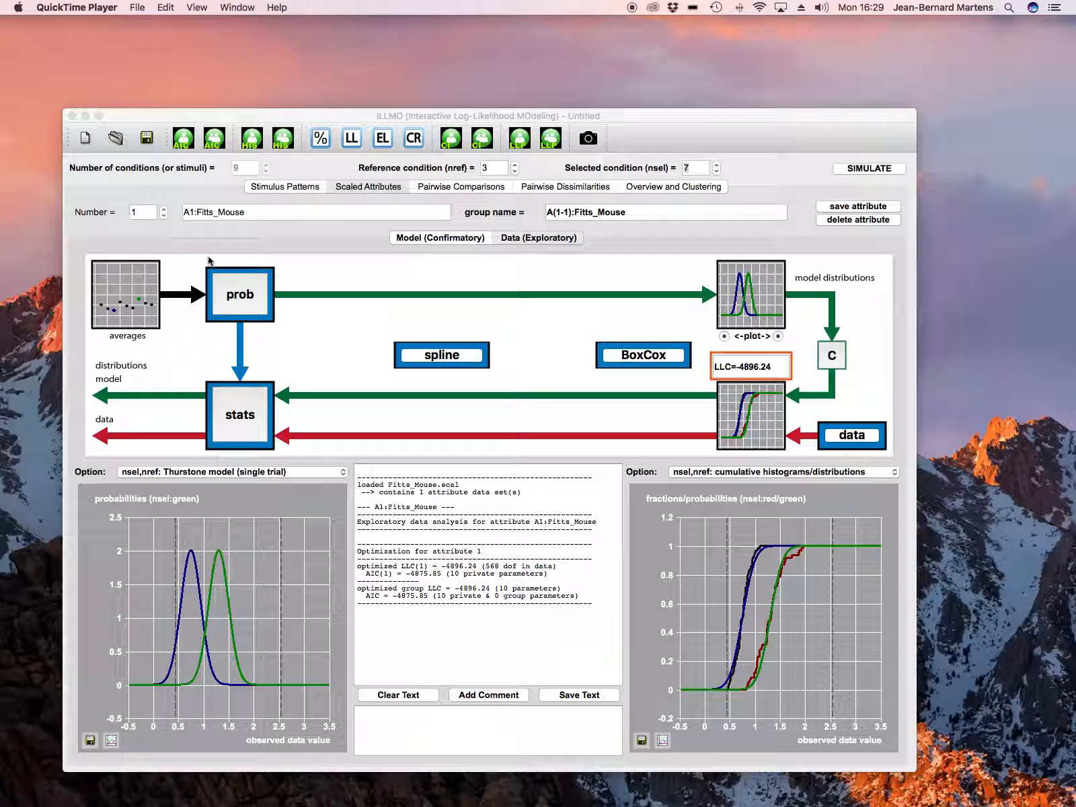
# Step: Open the probability density settings and switch the distribution to Student T, then apply it
pyautogui.click(233, 278)
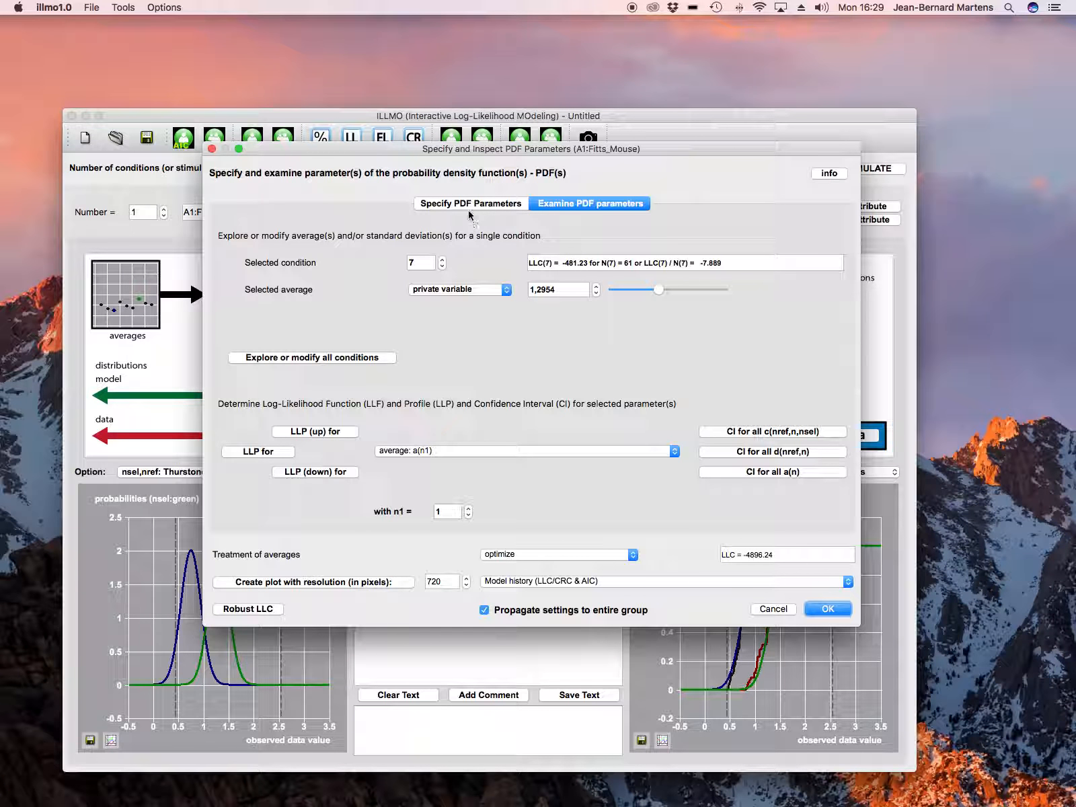
pyautogui.click(469, 207)
pyautogui.click(497, 244)
pyautogui.click(484, 288)
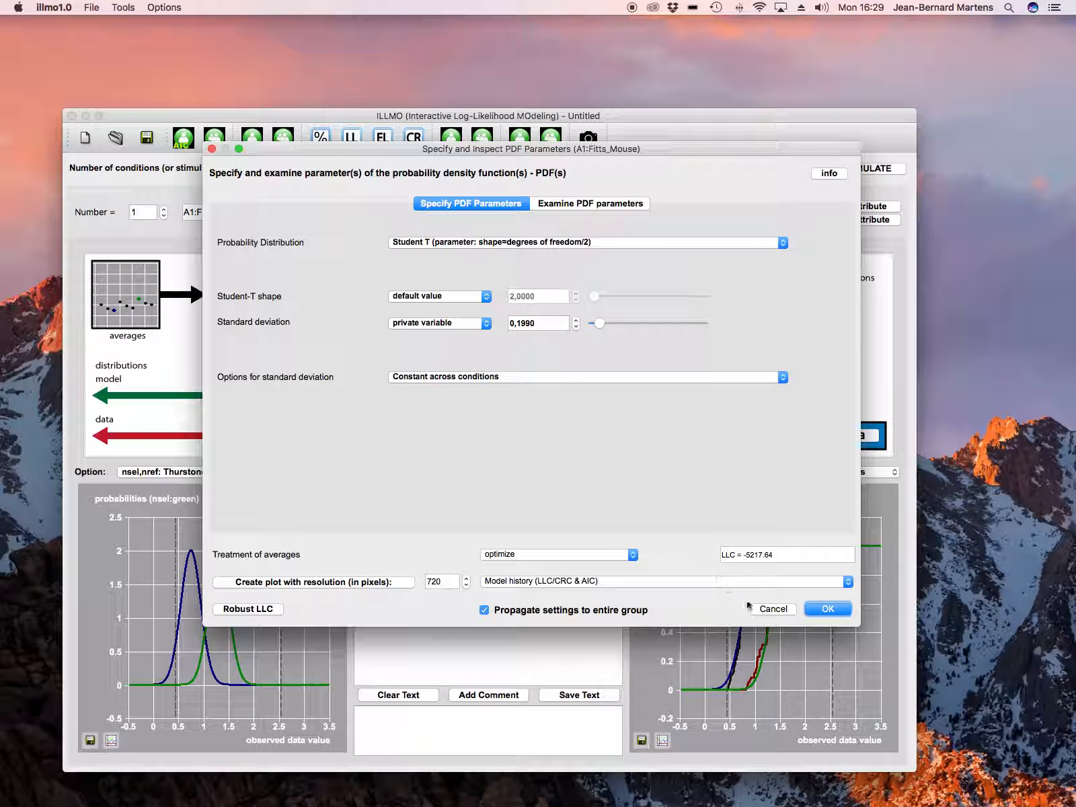
pyautogui.click(824, 608)
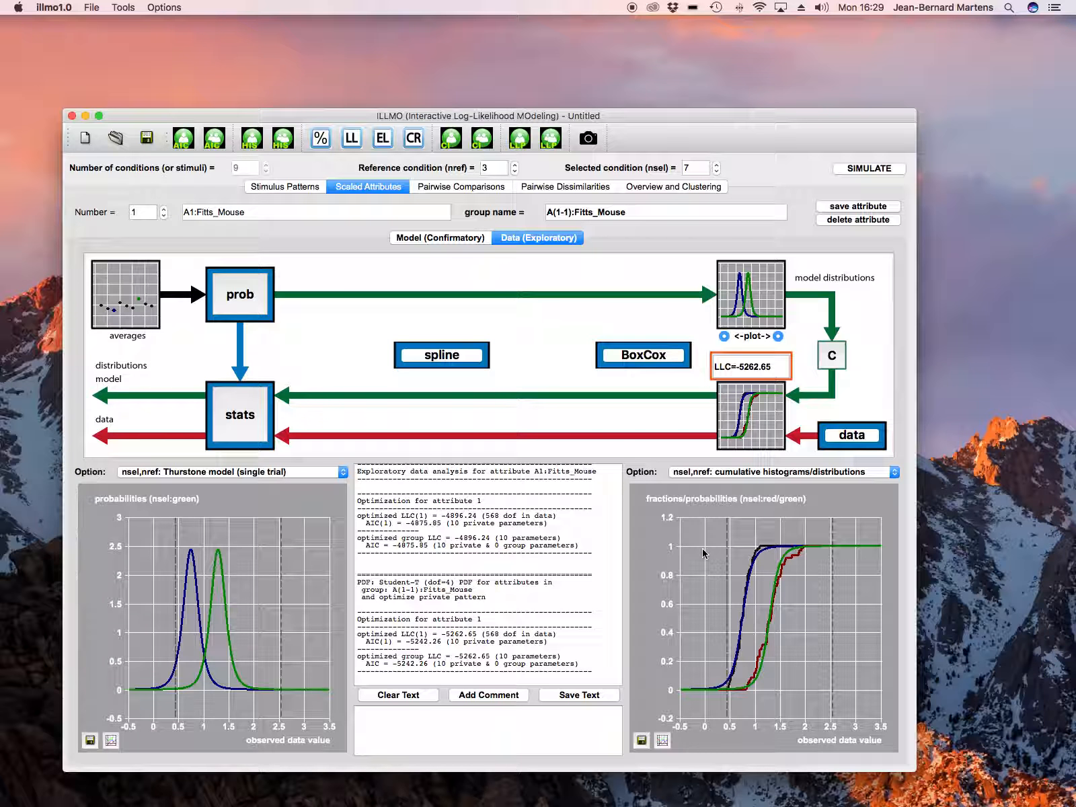
# Step: Apply a rank-order mapping spline to the data and show the model history in the right plot
pyautogui.click(447, 358)
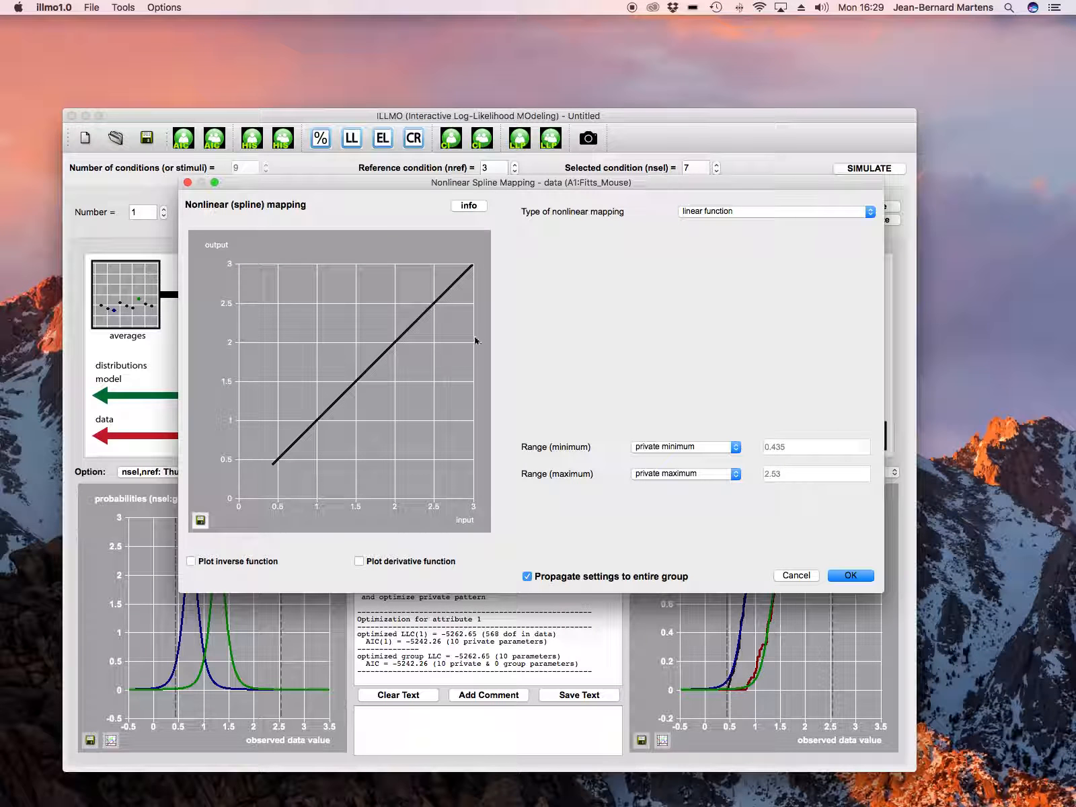
pyautogui.click(762, 214)
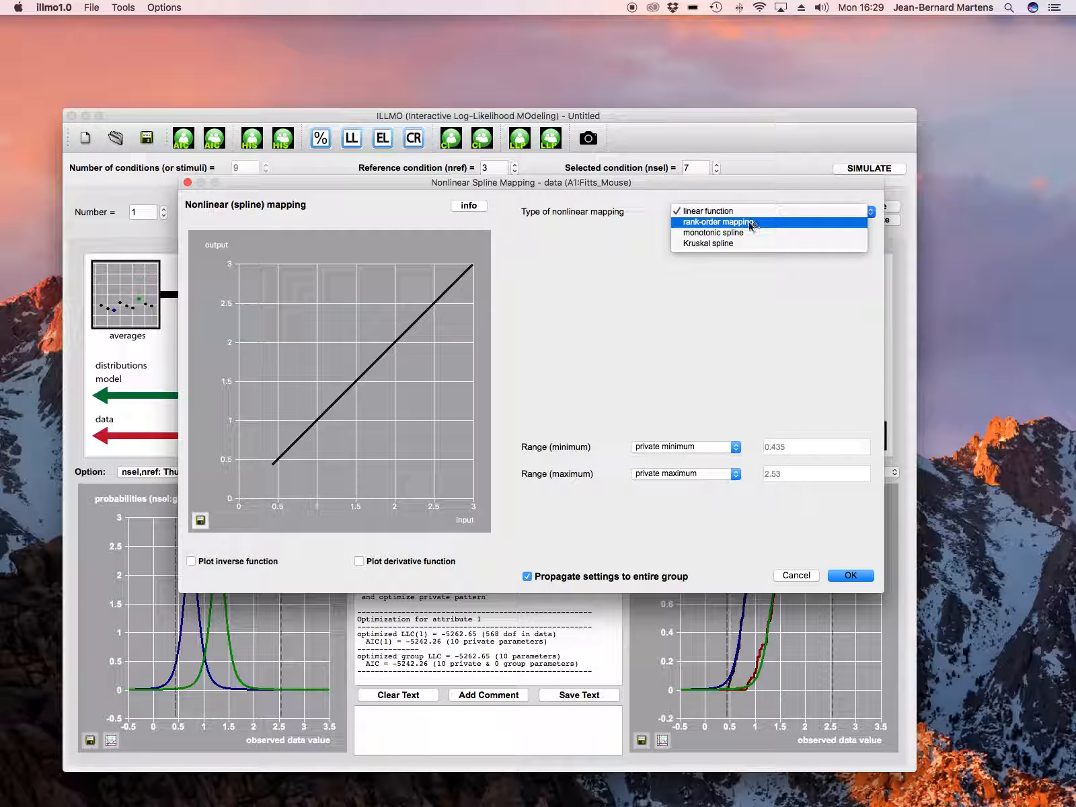
pyautogui.click(751, 223)
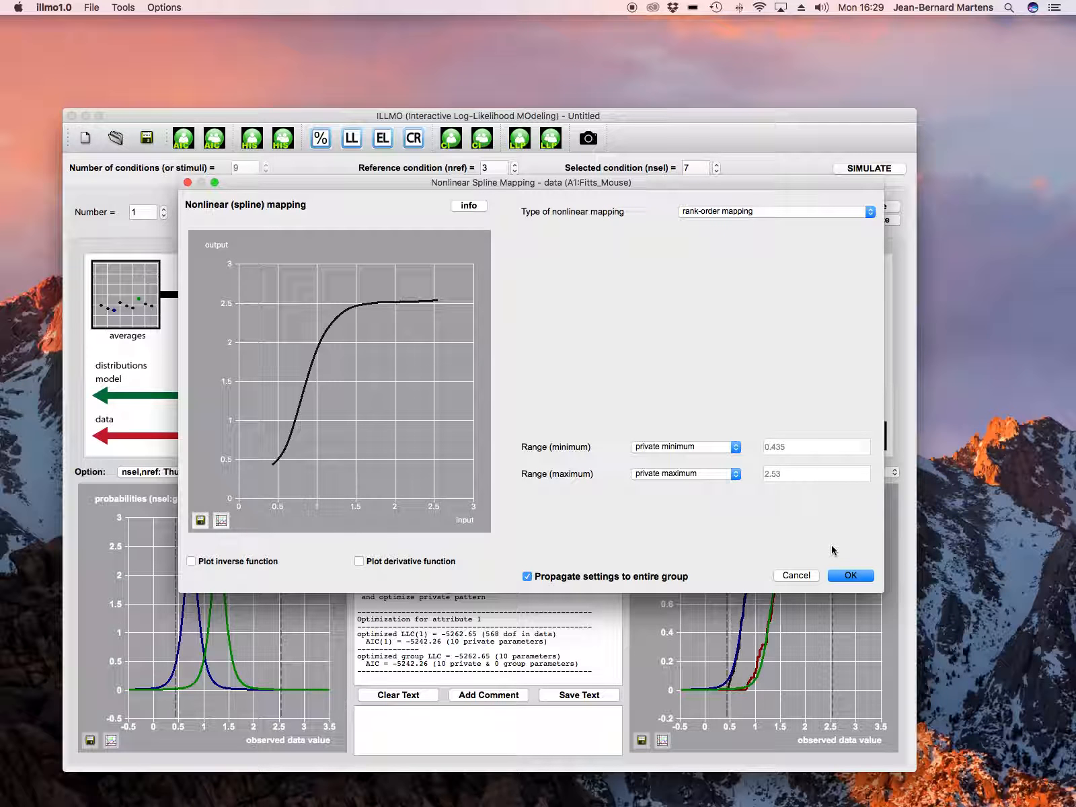
pyautogui.click(852, 576)
pyautogui.click(780, 472)
pyautogui.click(716, 27)
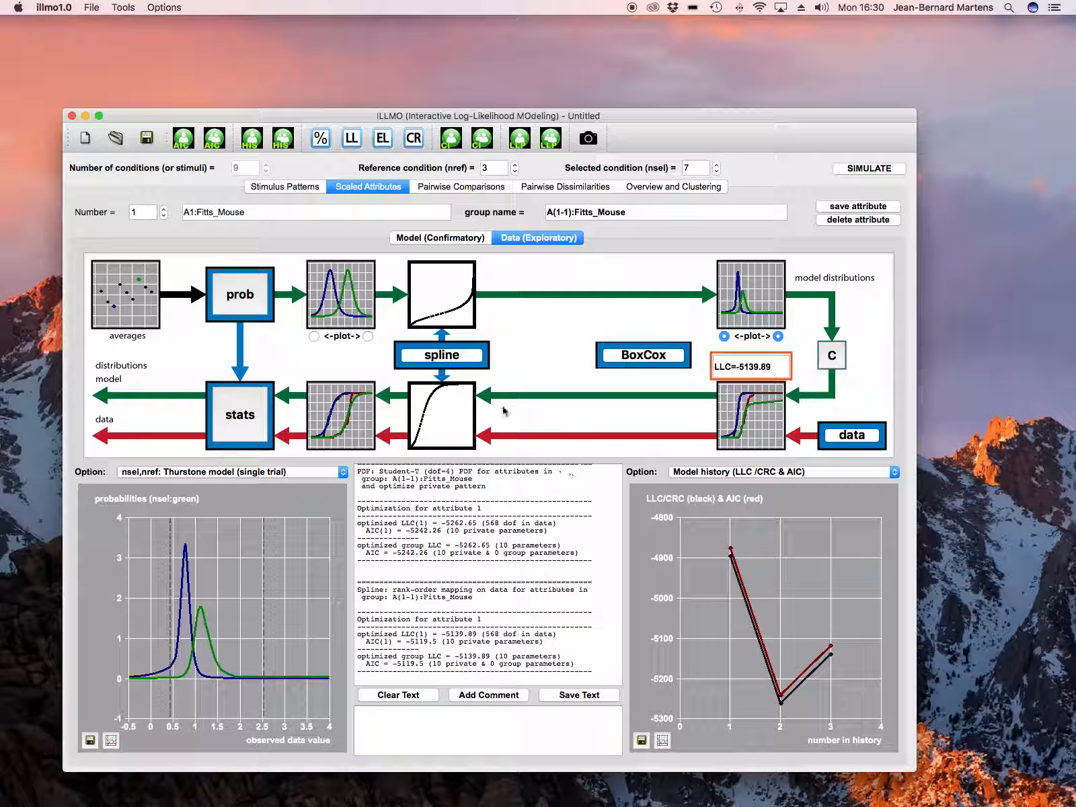
# Step: Switch the data spline mapping back to a linear function
pyautogui.click(458, 362)
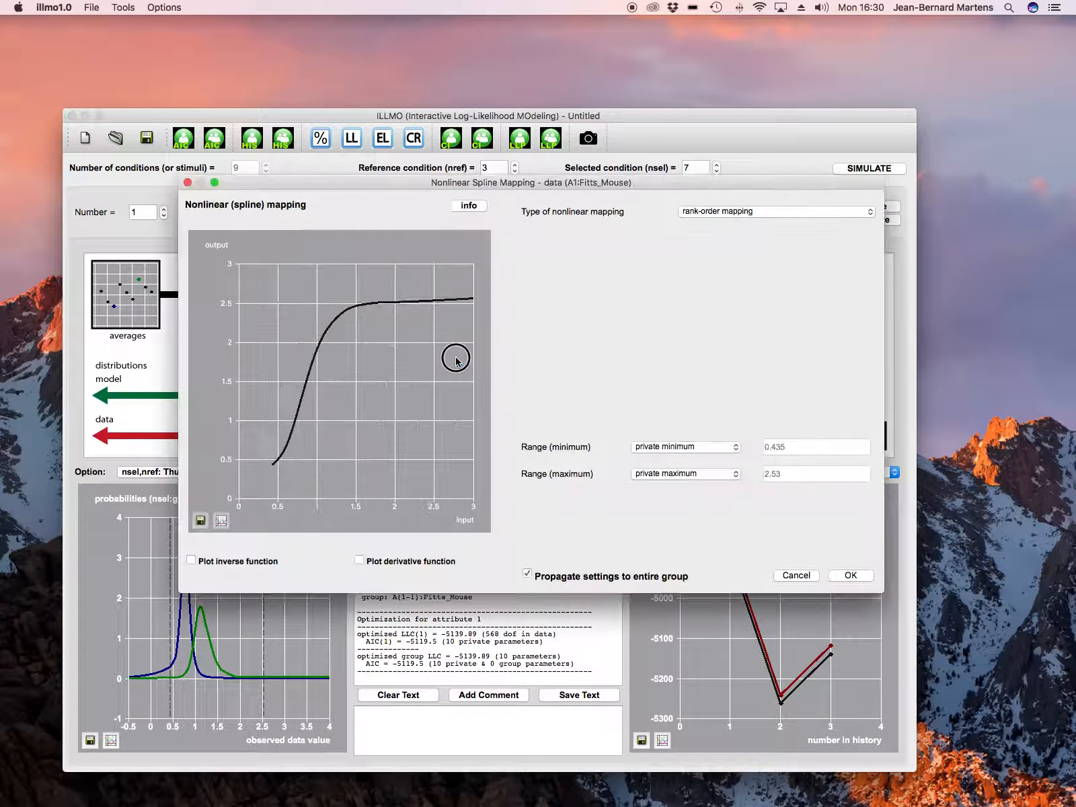
pyautogui.click(733, 212)
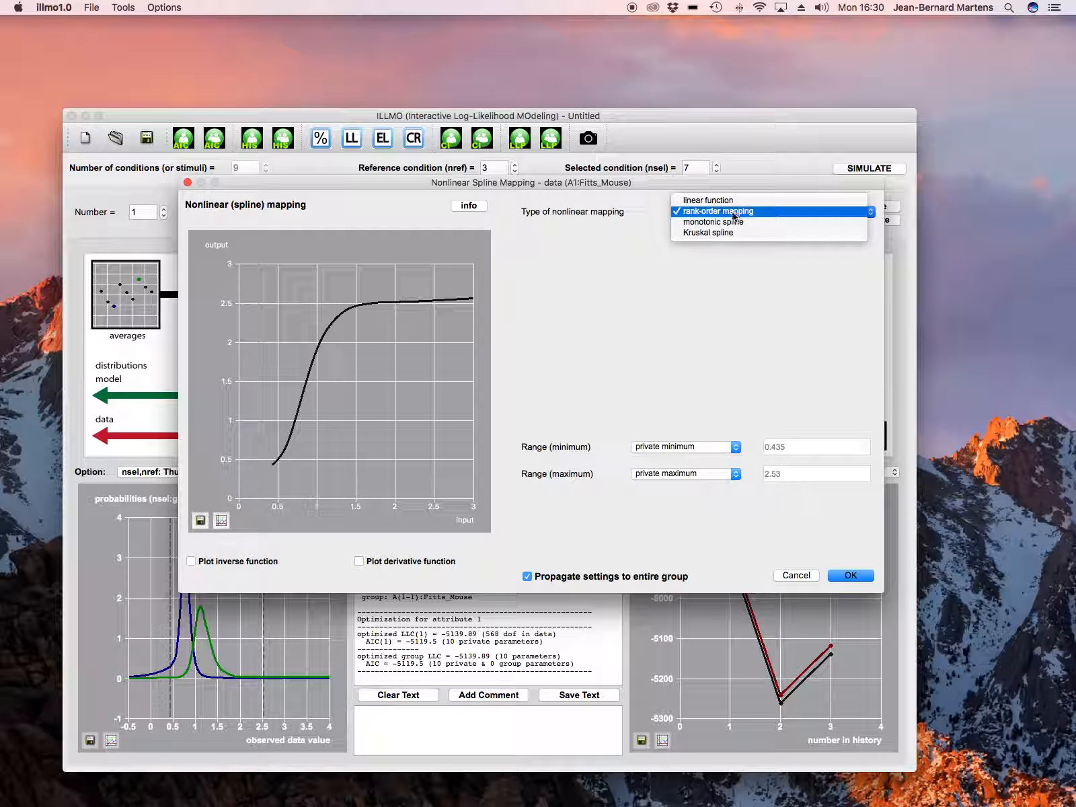
pyautogui.click(723, 202)
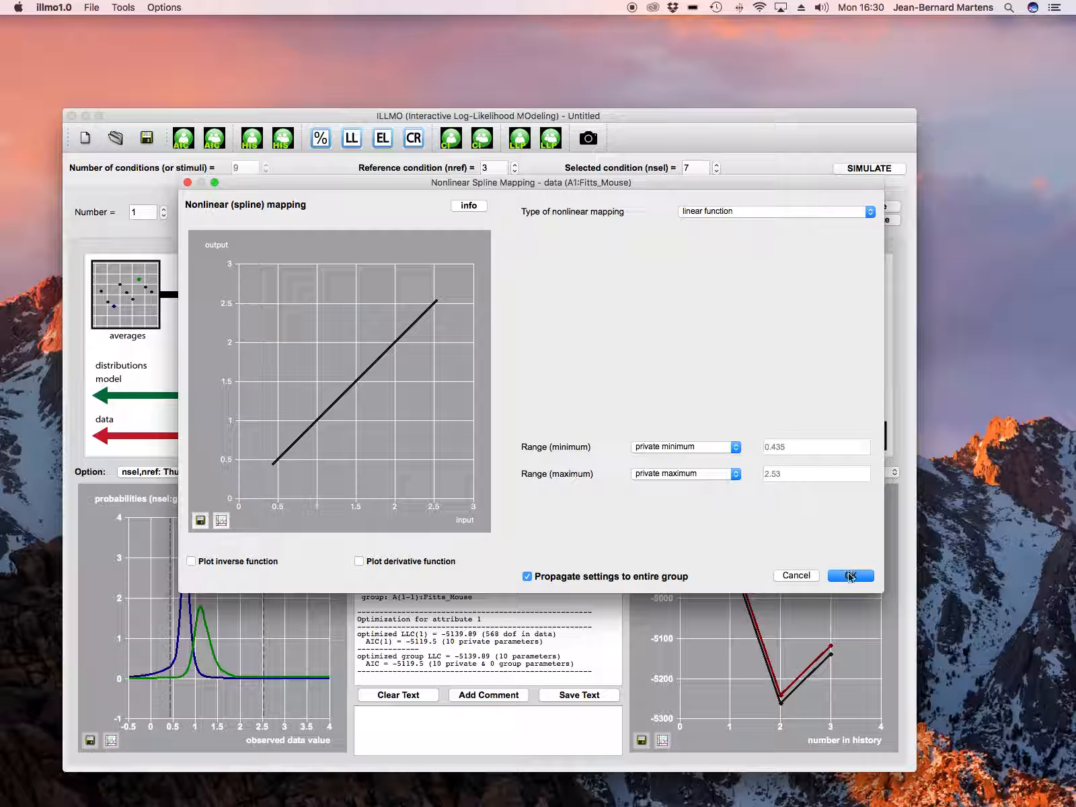
pyautogui.click(851, 575)
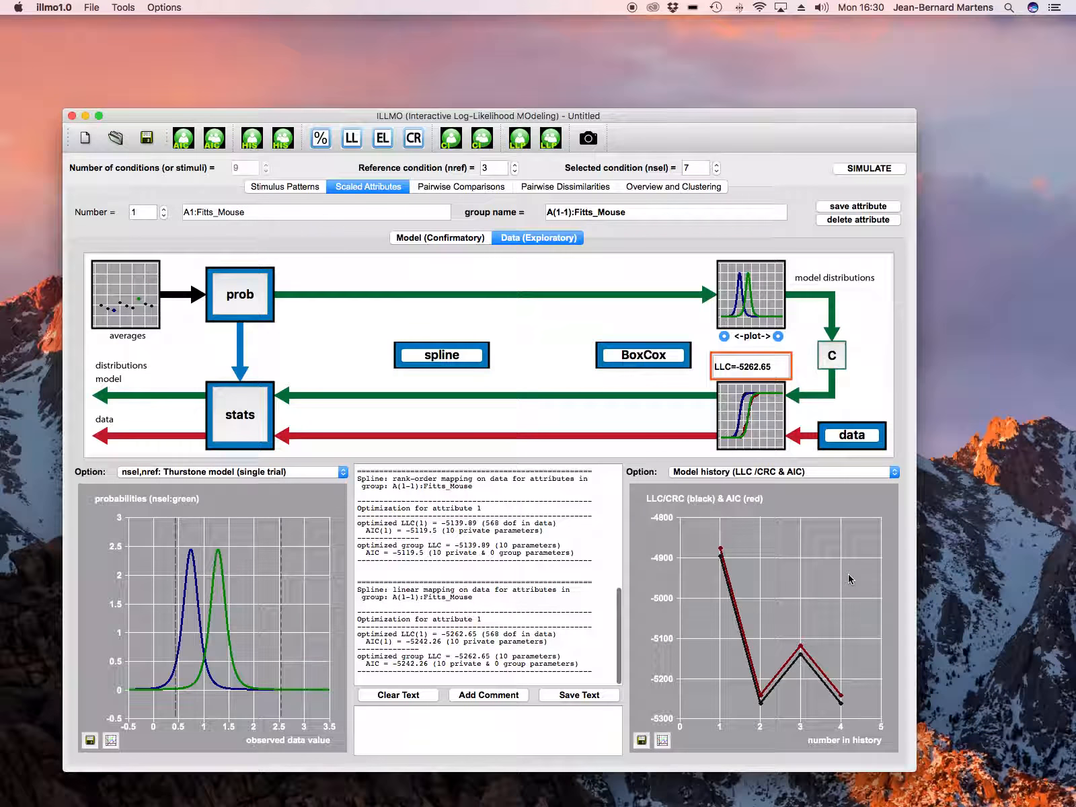
# Step: Reset the model history and re-optimize the current probability density settings
pyautogui.click(188, 140)
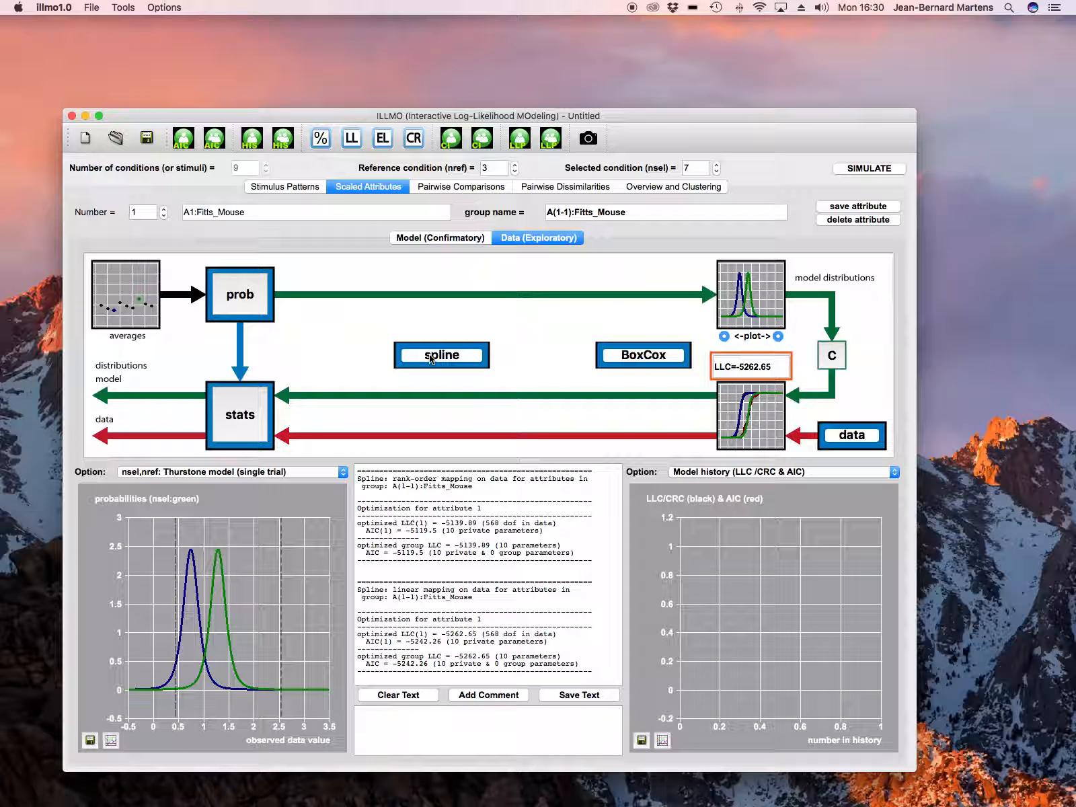
pyautogui.click(256, 303)
pyautogui.click(827, 608)
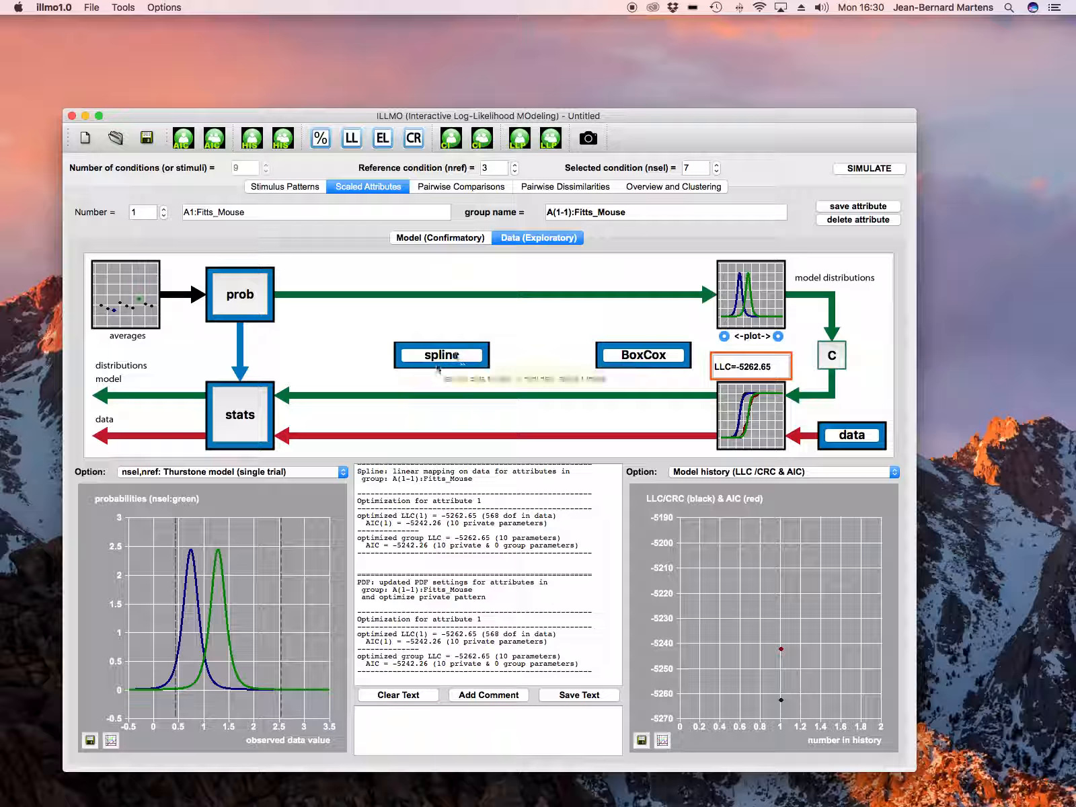
# Step: Change the data spline mapping to a monotonic spline
pyautogui.click(461, 363)
pyautogui.click(731, 214)
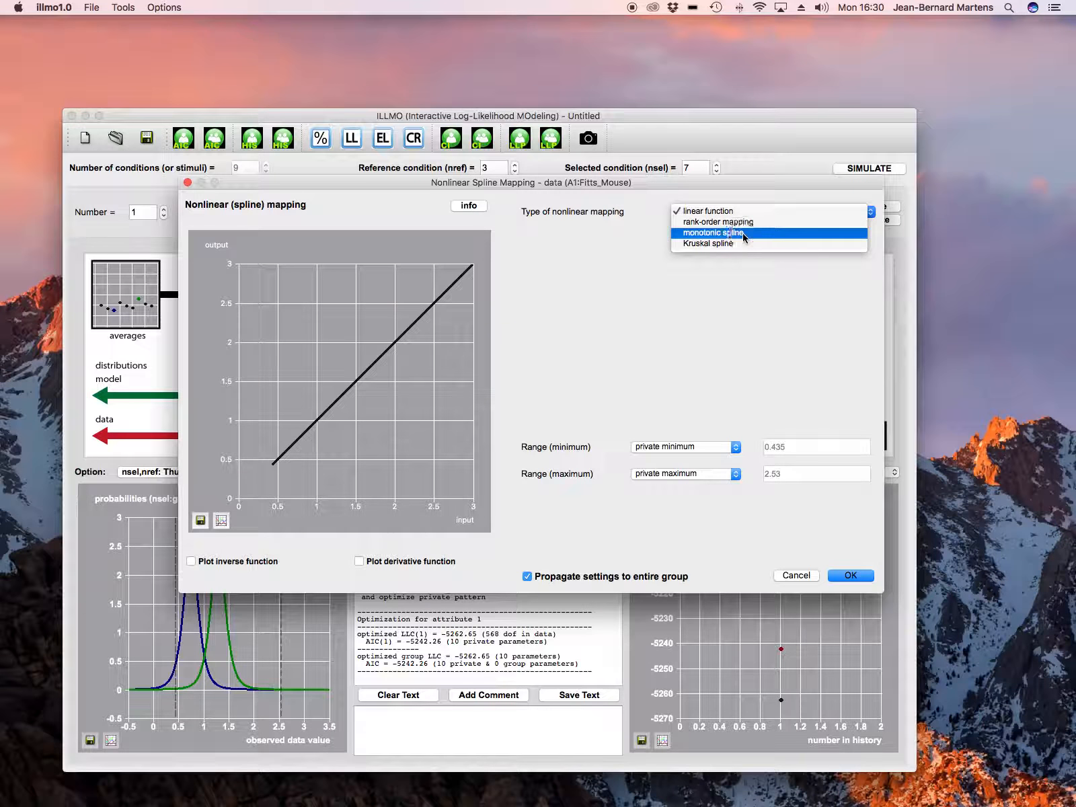
pyautogui.click(745, 236)
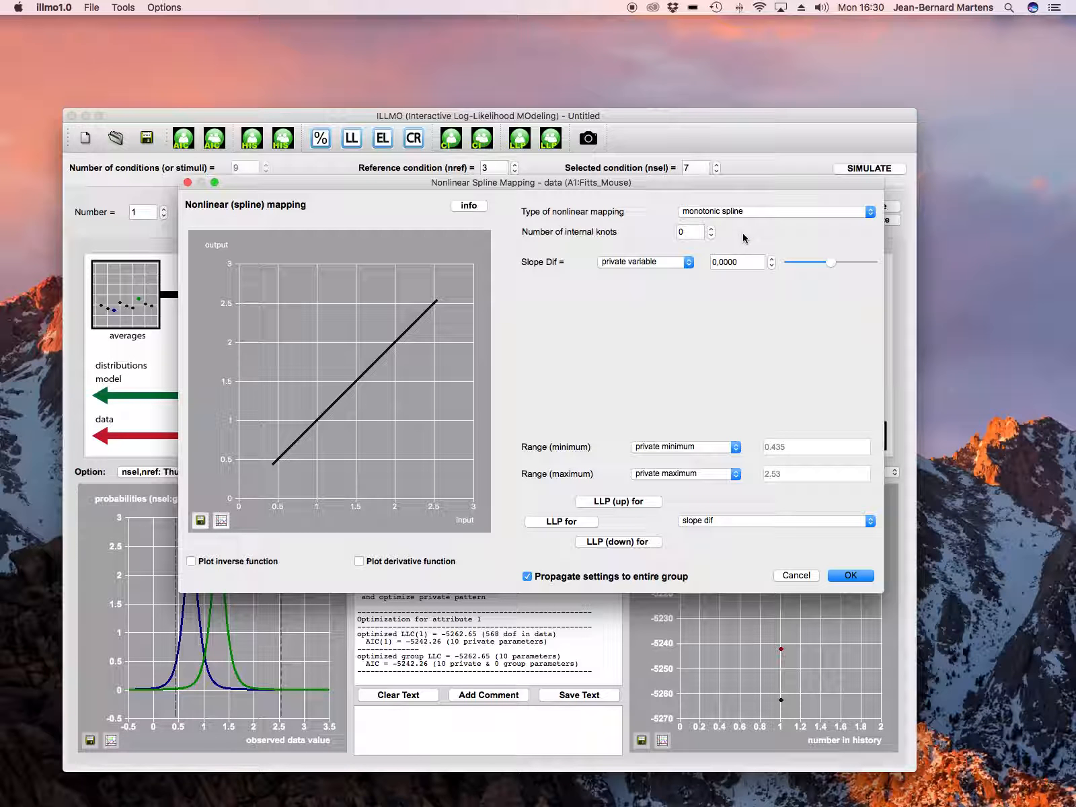
pyautogui.click(849, 576)
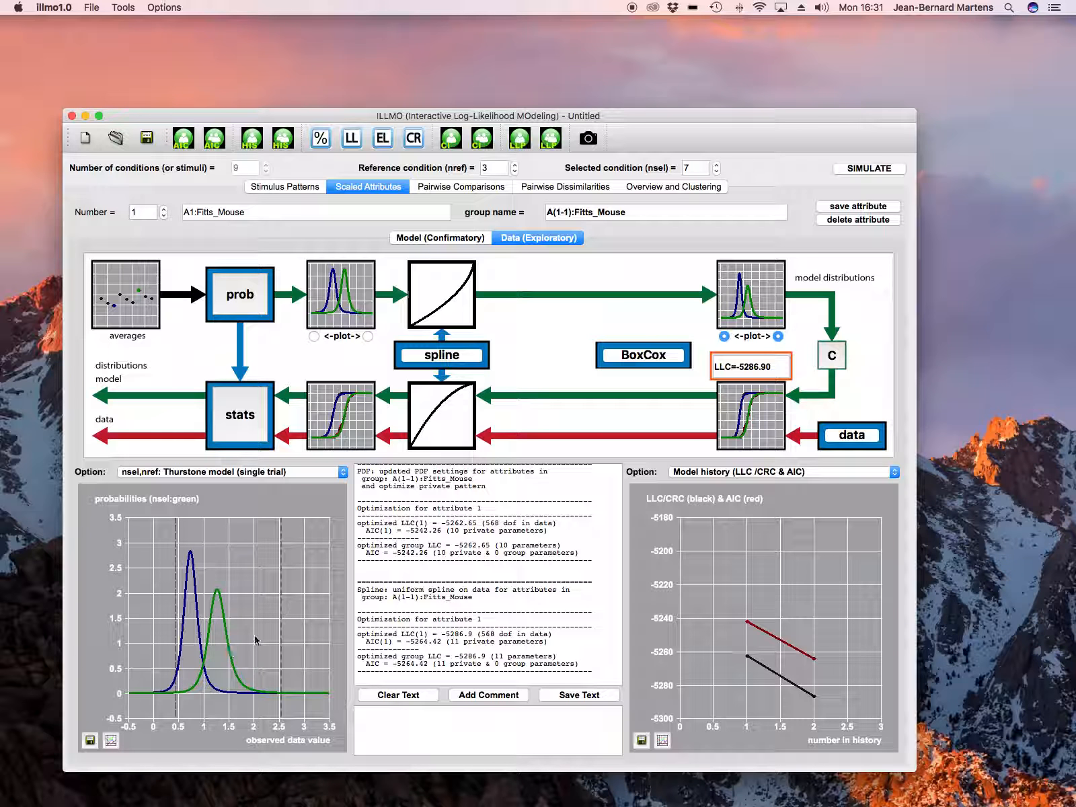
# Step: Inspect the cumulative data histograms, then return the right plot to the model history
pyautogui.click(781, 431)
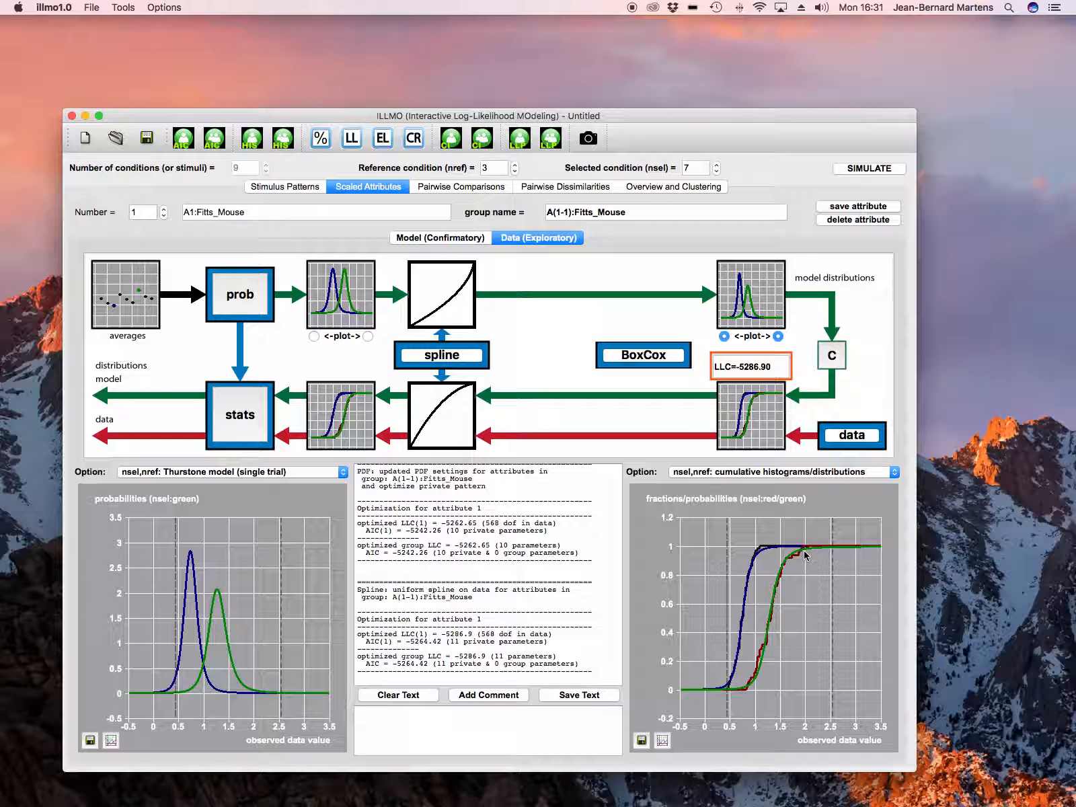
pyautogui.click(731, 475)
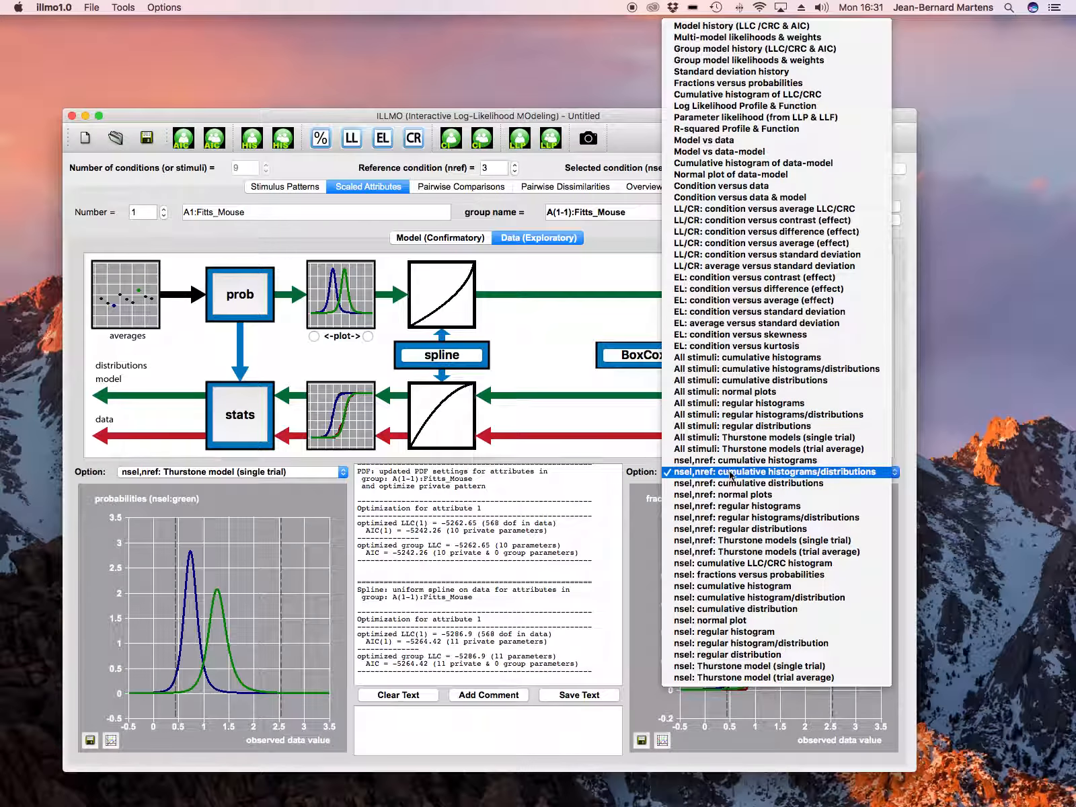
pyautogui.click(746, 28)
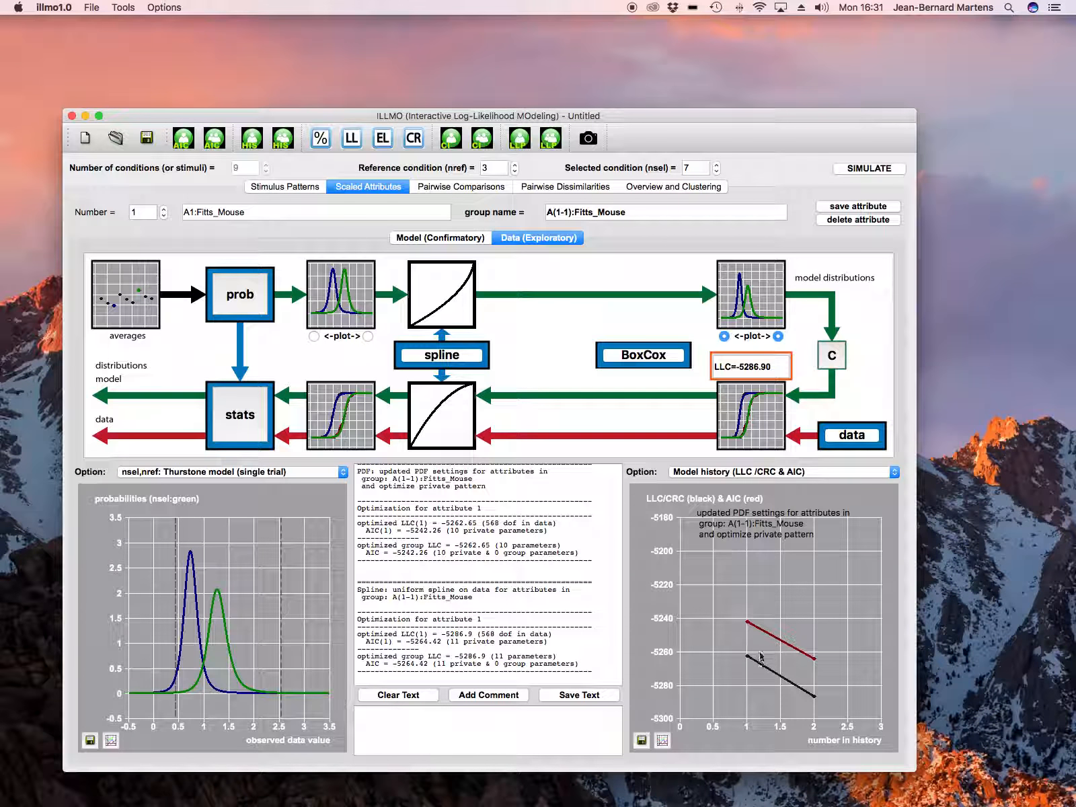
# Step: Run maximum likelihood statistics on the model history in the statistics dialog
pyautogui.moveTo(825, 653)
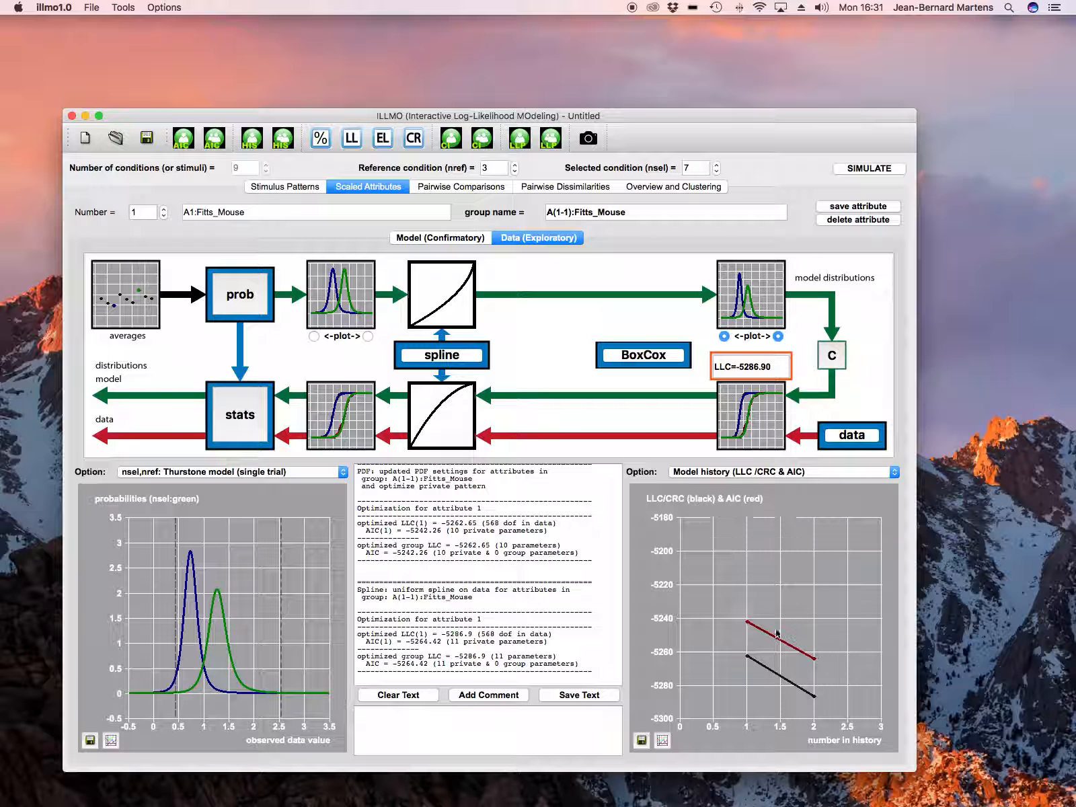
pyautogui.click(245, 403)
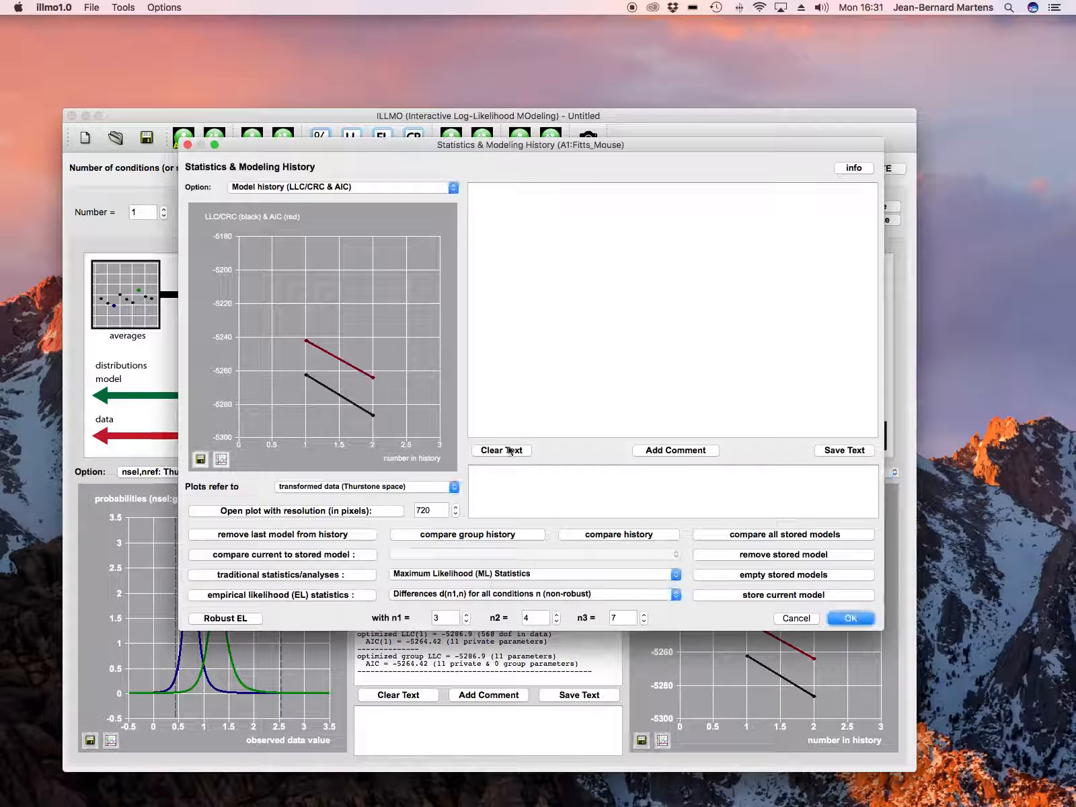
pyautogui.click(360, 576)
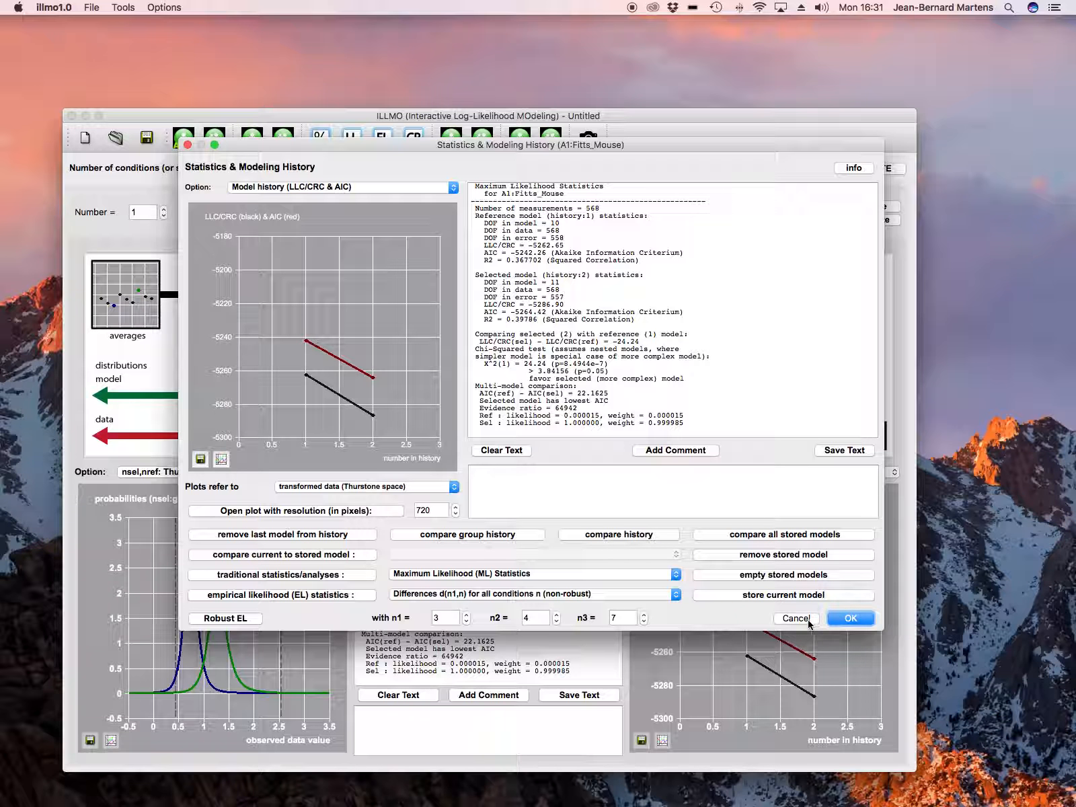
pyautogui.click(849, 619)
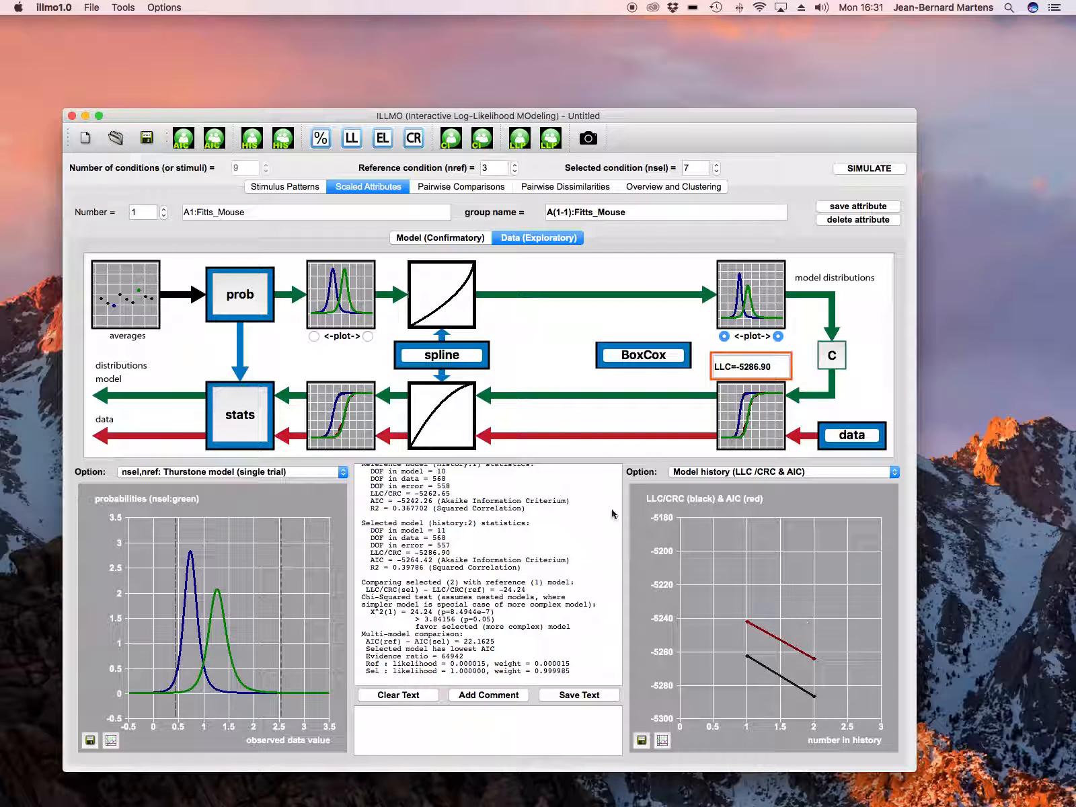
# Step: Set the monotonic spline's number of internal knots to 1
pyautogui.click(461, 358)
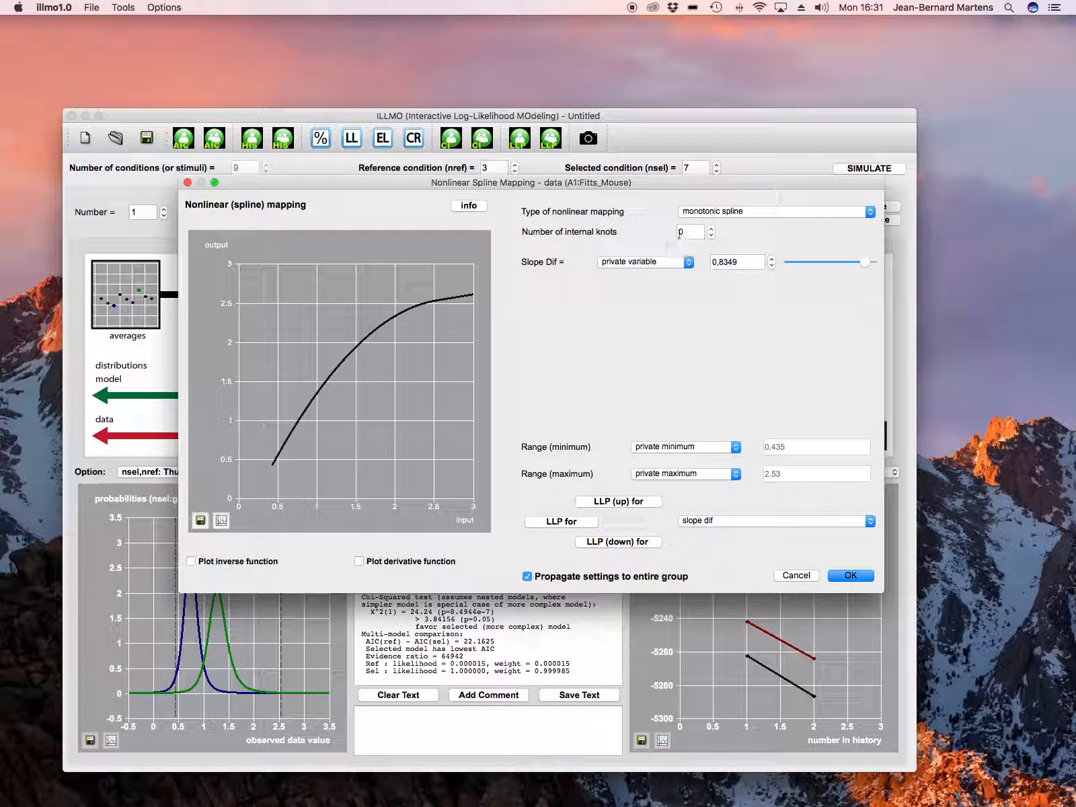
pyautogui.click(711, 228)
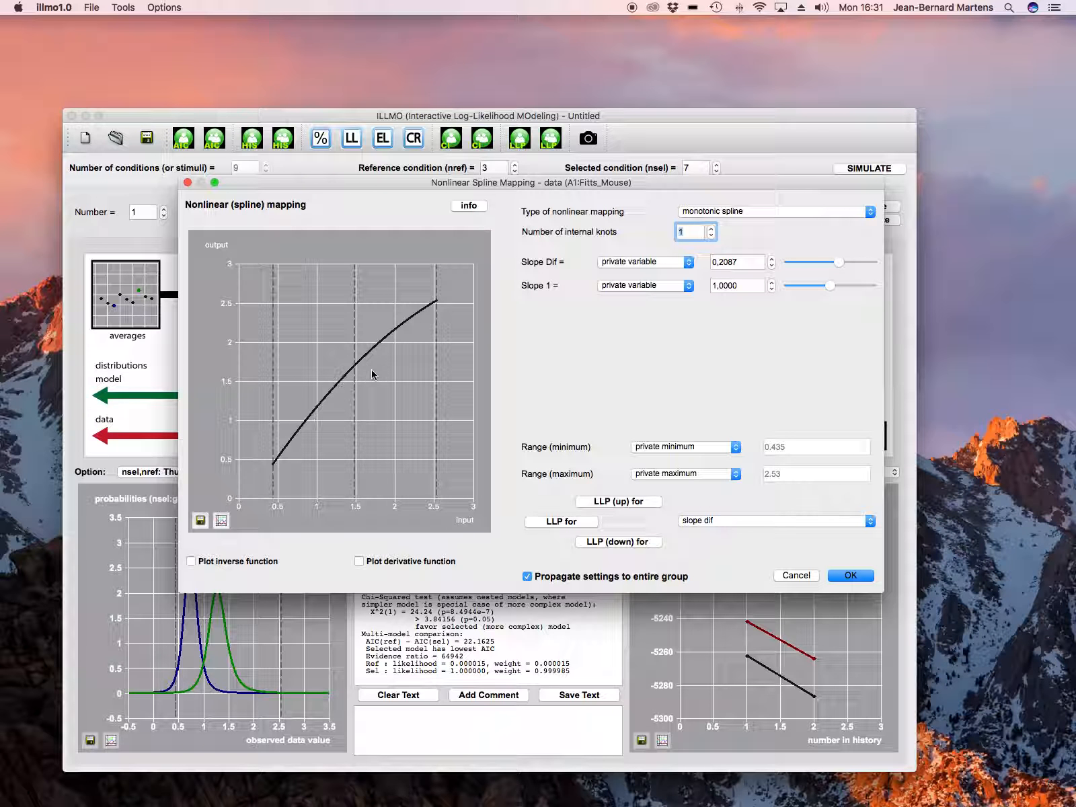
pyautogui.click(850, 576)
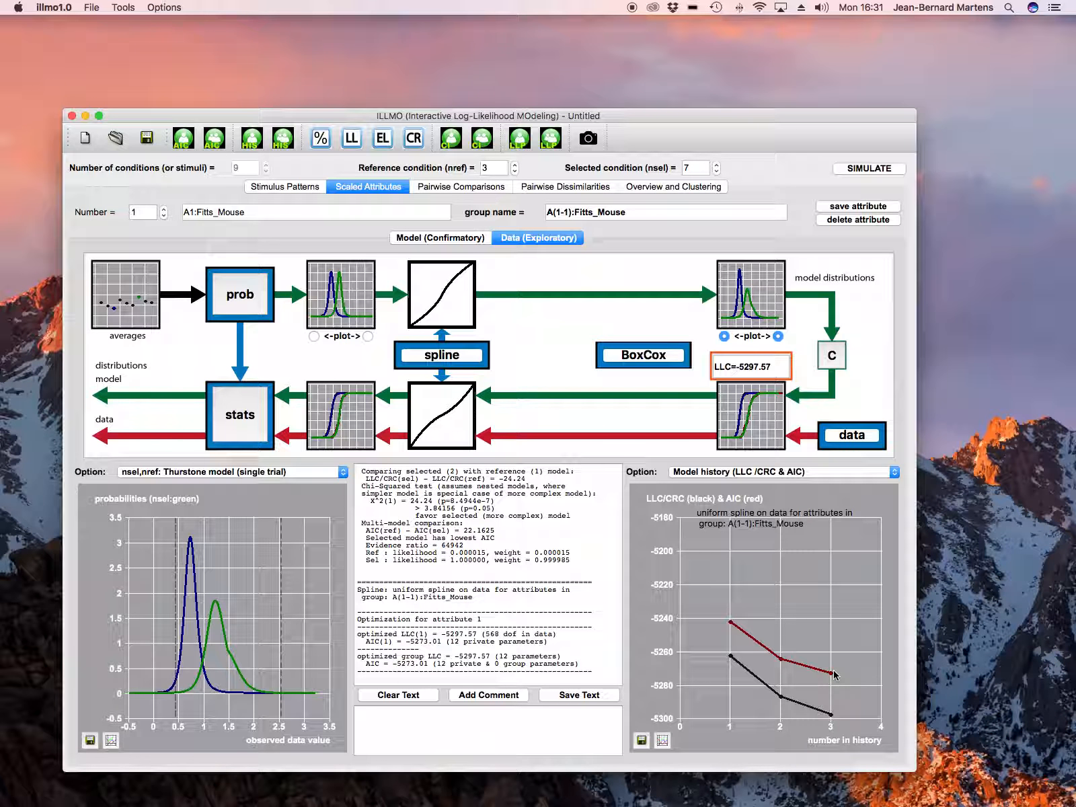
# Step: Increase the monotonic spline's number of internal knots to 2
pyautogui.click(463, 356)
pyautogui.click(711, 228)
pyautogui.click(848, 580)
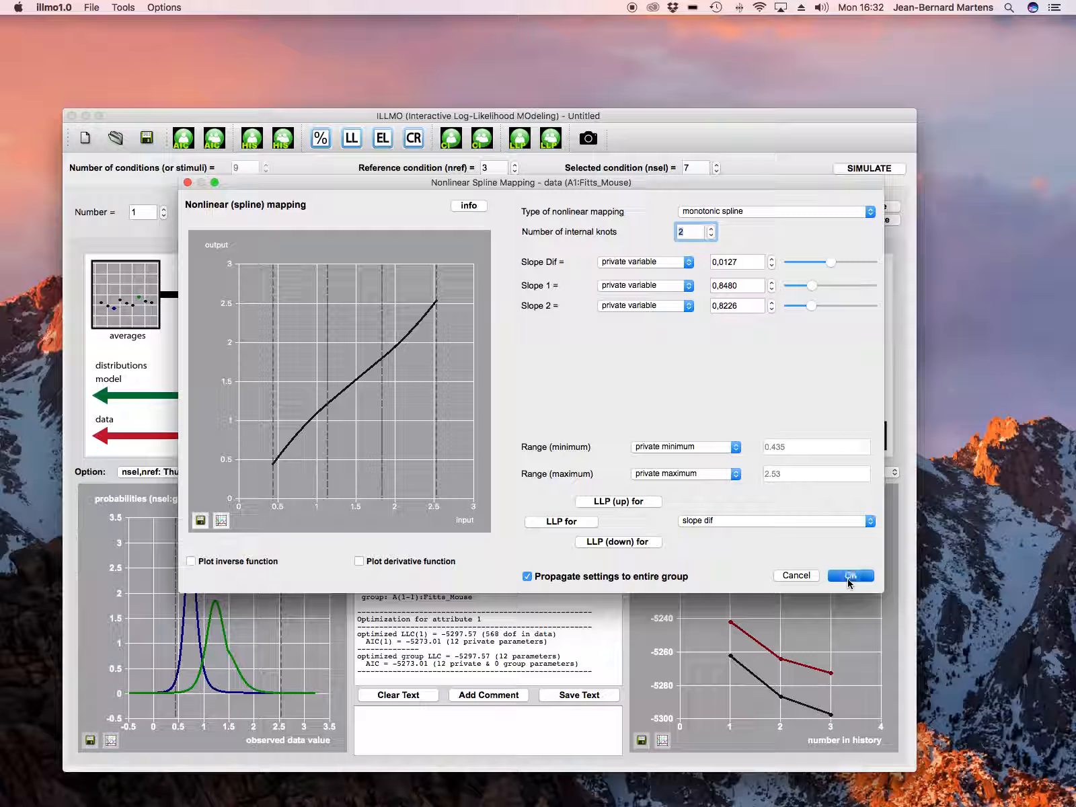
# Step: Show the multi-model likelihoods and weights in the left plot
pyautogui.moveTo(826, 652)
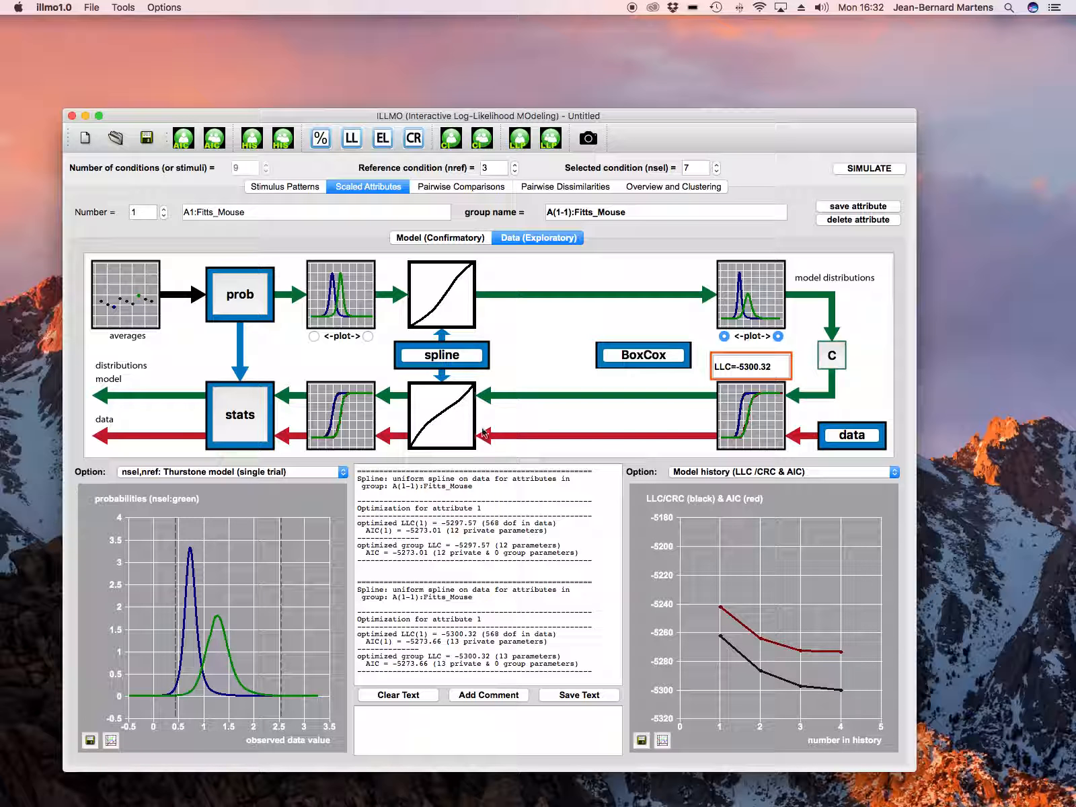
pyautogui.click(322, 470)
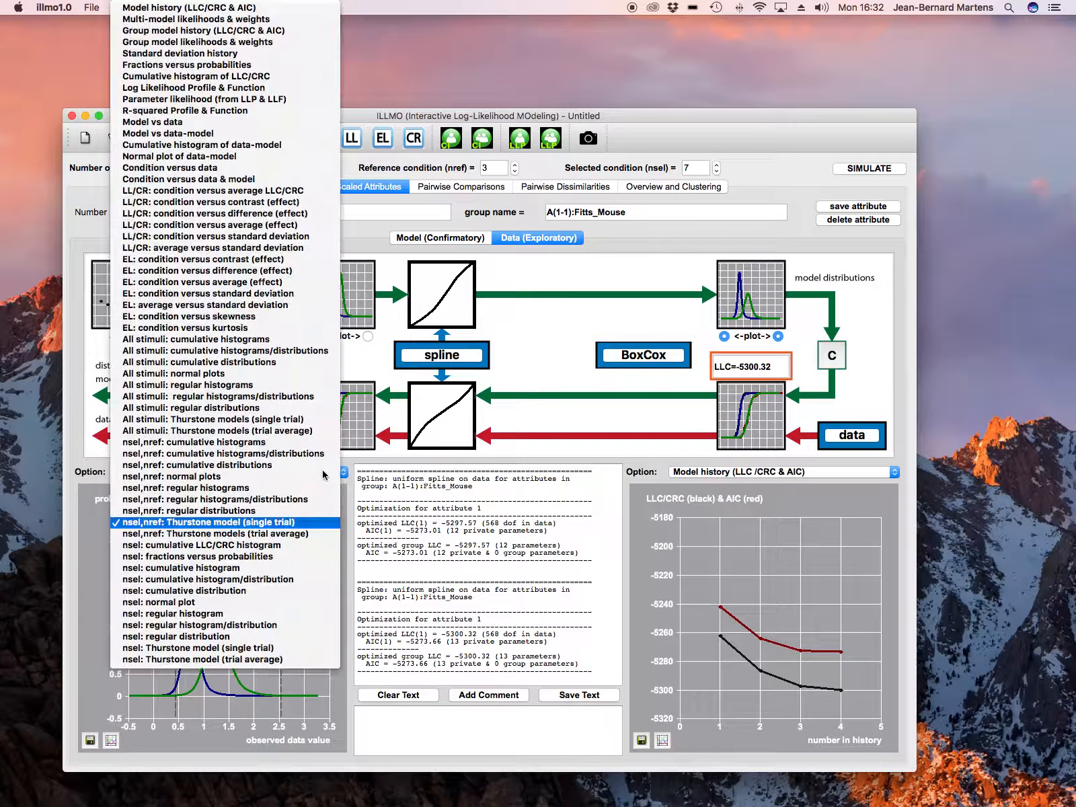
pyautogui.click(259, 23)
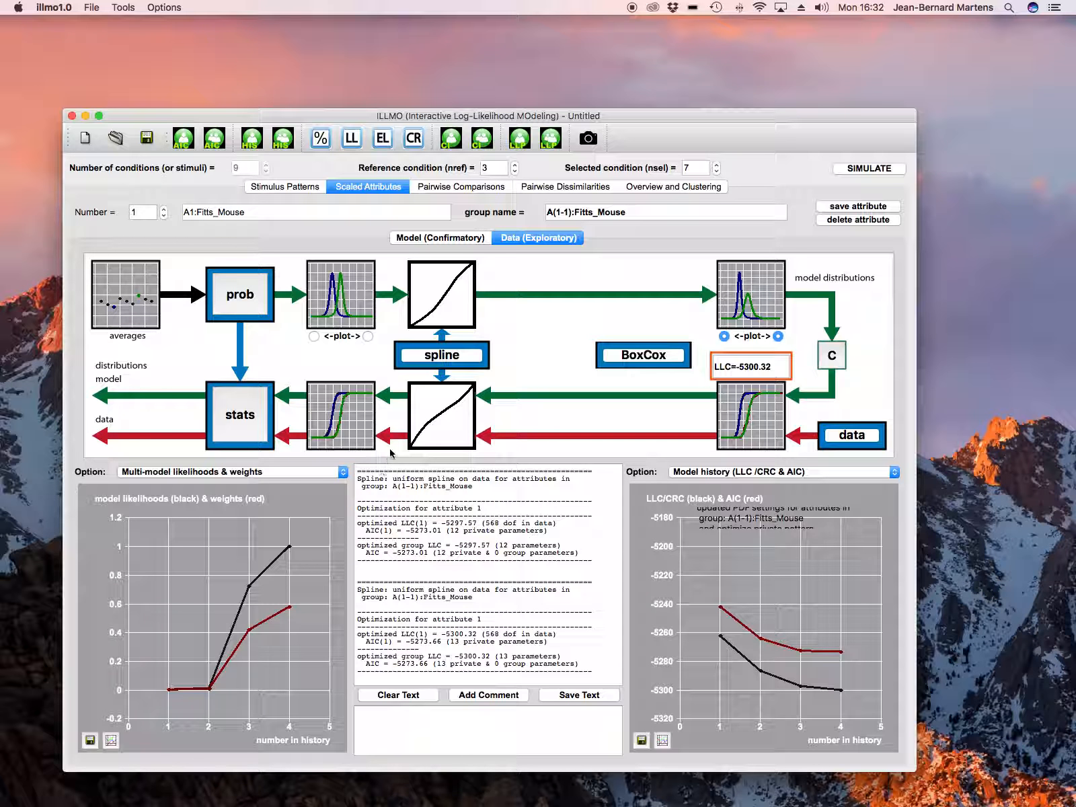
# Step: Switch the data spline mapping back to a linear function
pyautogui.click(458, 354)
pyautogui.click(716, 212)
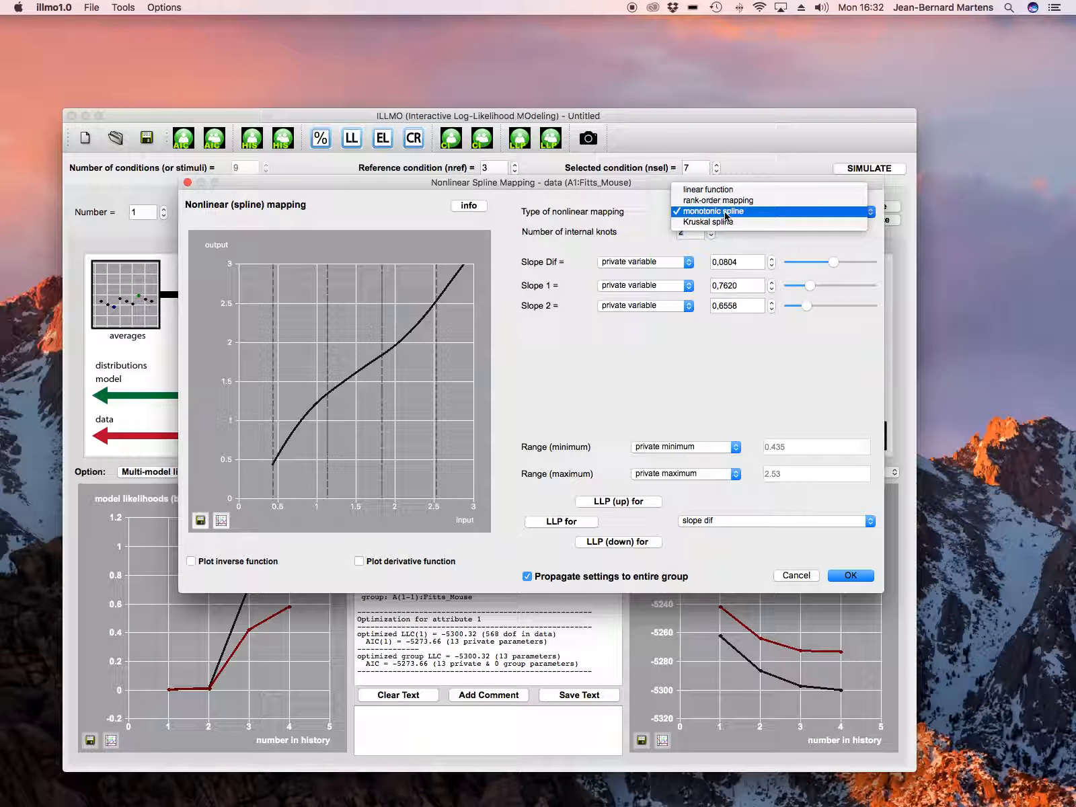
pyautogui.click(730, 191)
pyautogui.click(852, 575)
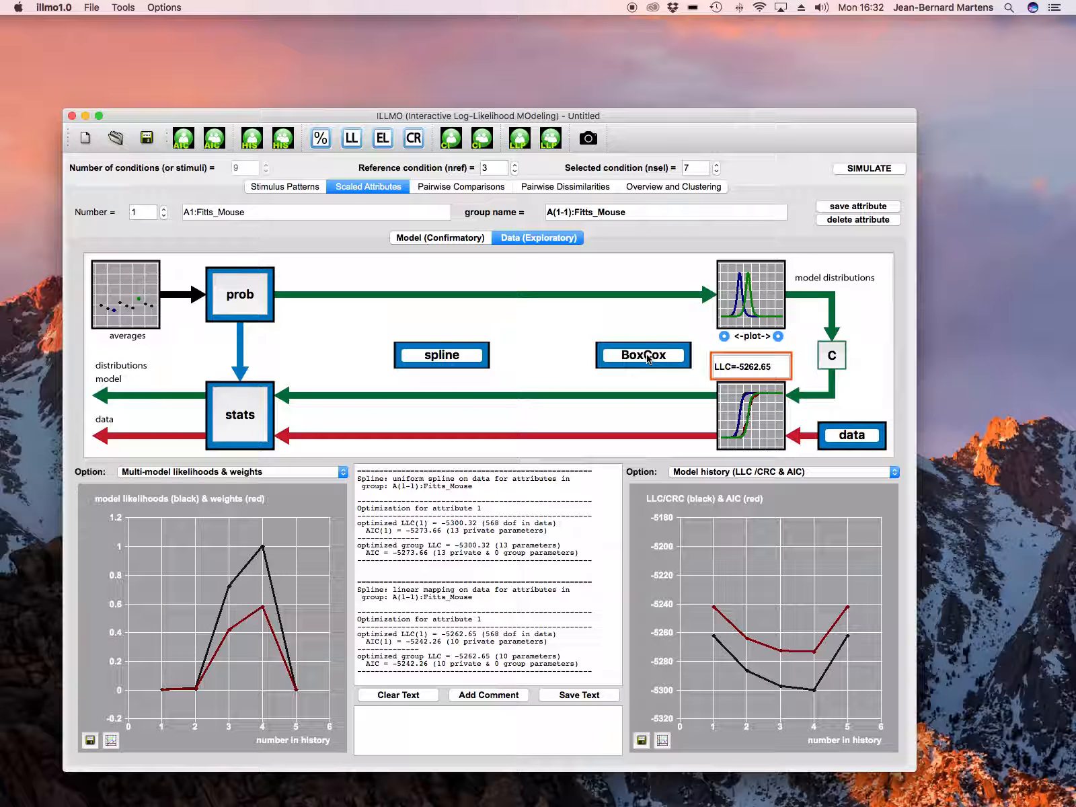
# Step: Open the data Box-Cox settings and choose Box-Cox mapping as the type of nonlinear mapping
pyautogui.click(645, 356)
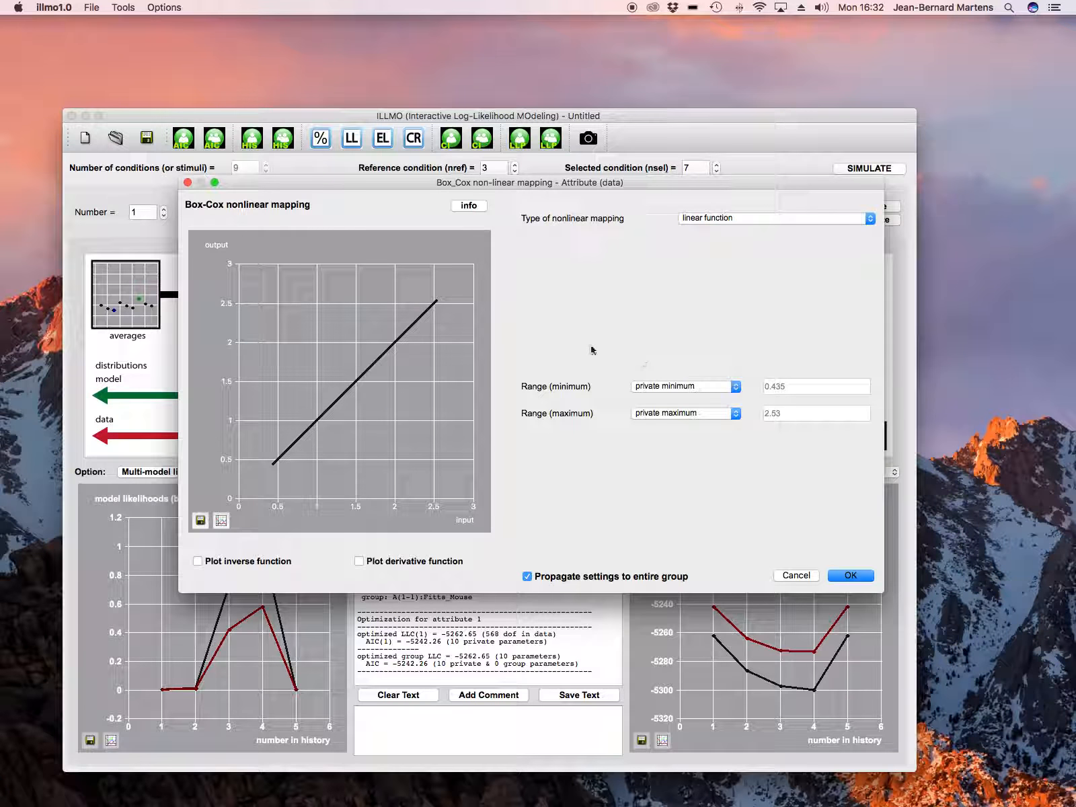
pyautogui.click(727, 217)
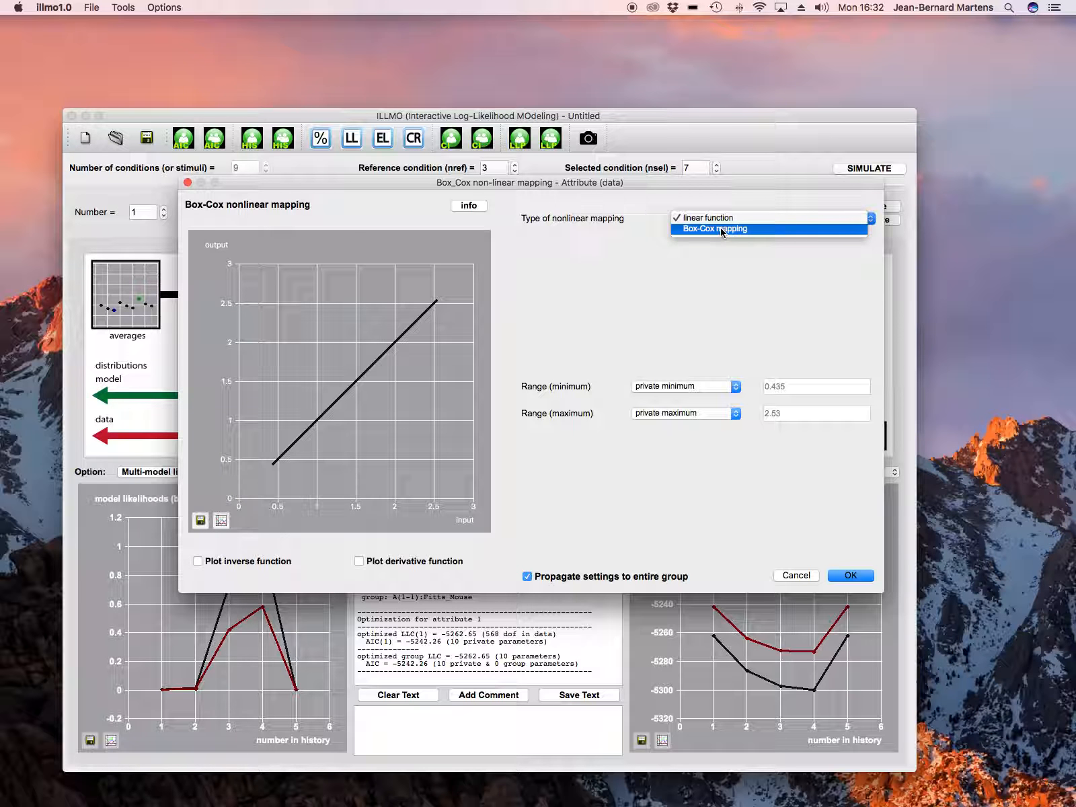
pyautogui.click(721, 229)
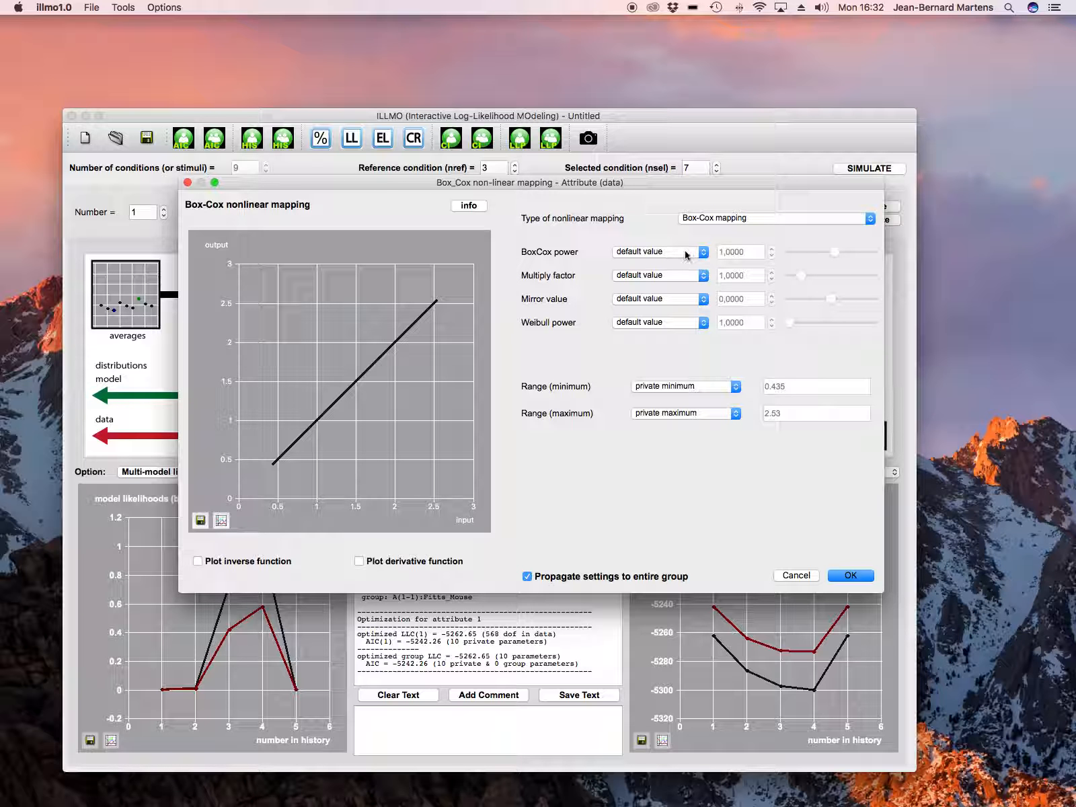
# Step: Make the BoxCox power an adjusted value and set it to 0
pyautogui.click(685, 251)
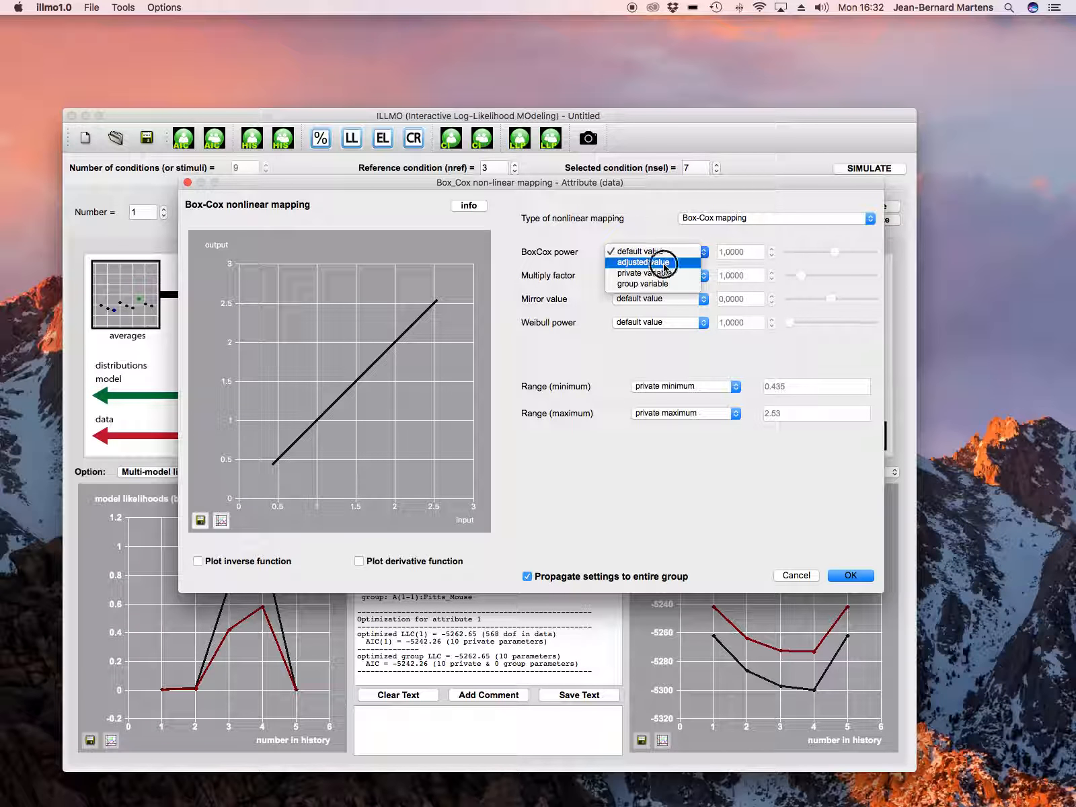
pyautogui.click(665, 262)
pyautogui.click(720, 252)
pyautogui.click(720, 252)
pyautogui.click(722, 253)
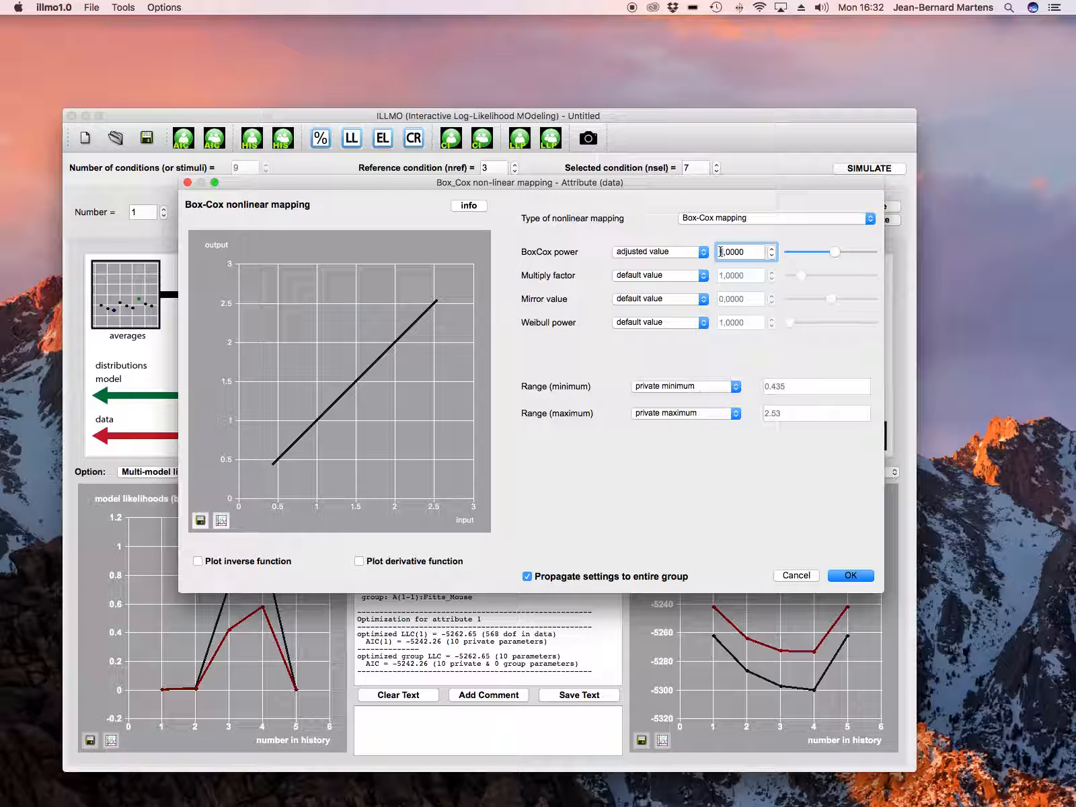
pyautogui.press('BackSpace')
pyautogui.write('0')
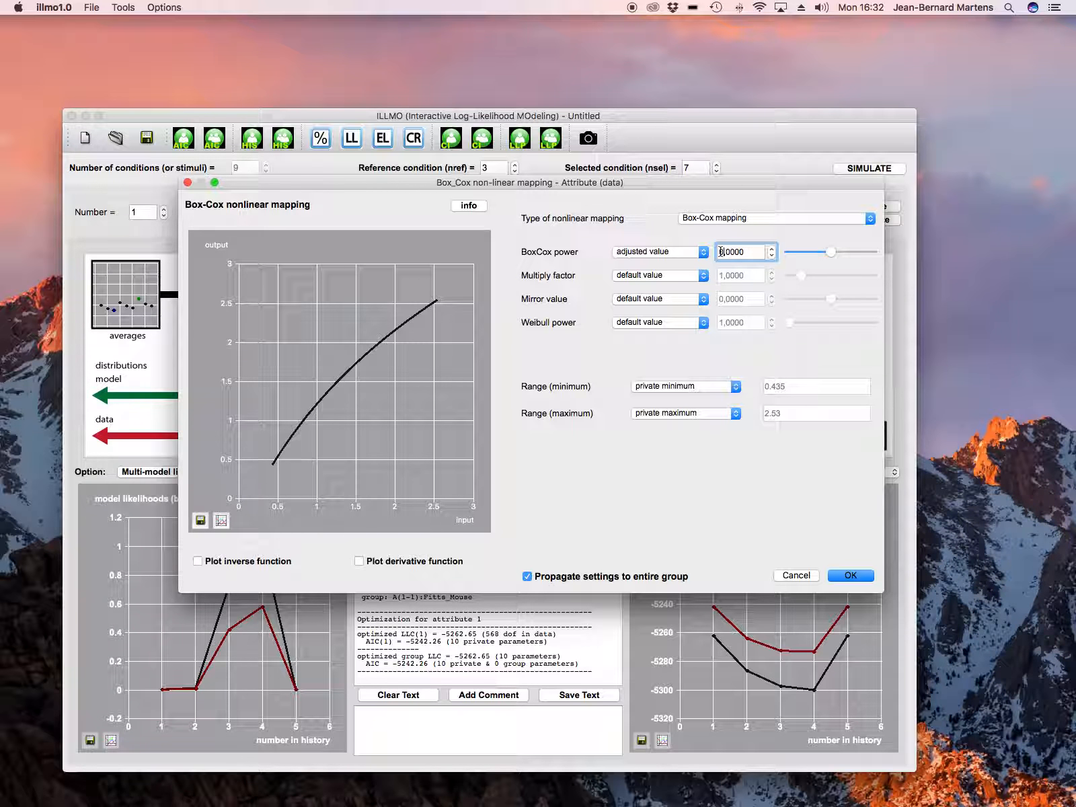
# Step: Make the multiply factor an adjusted value of 100 and apply the Box-Cox mapping
pyautogui.click(681, 276)
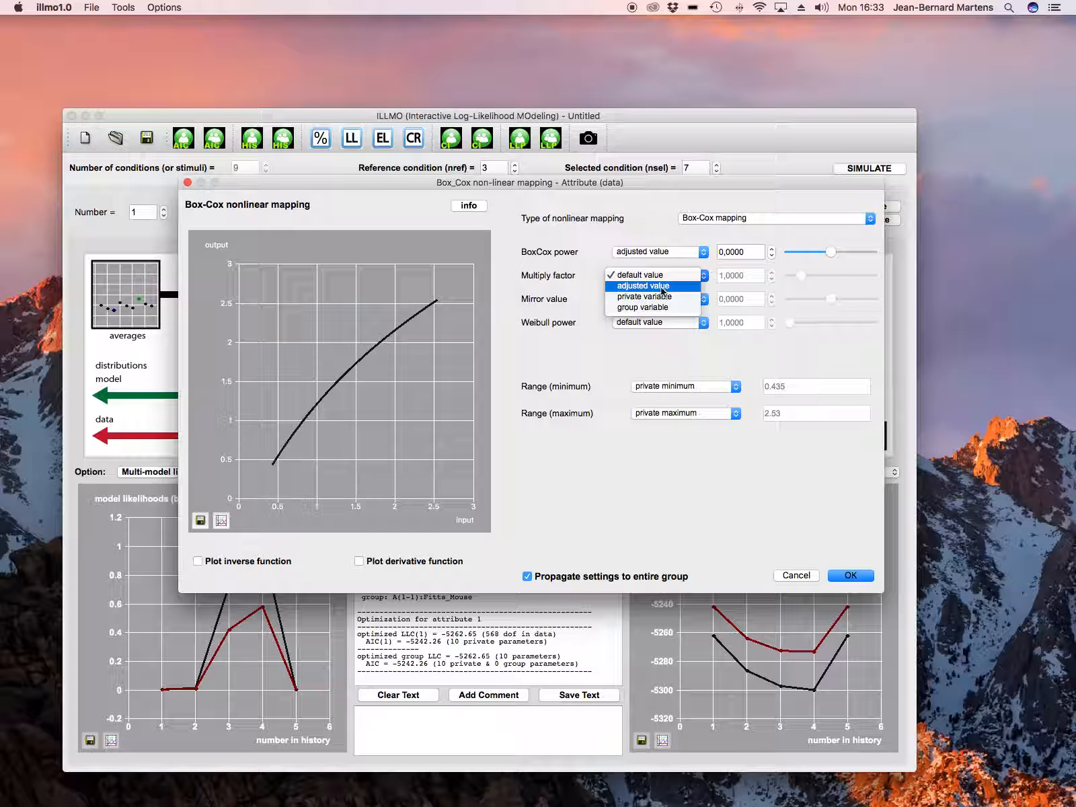
pyautogui.click(663, 288)
pyautogui.click(724, 276)
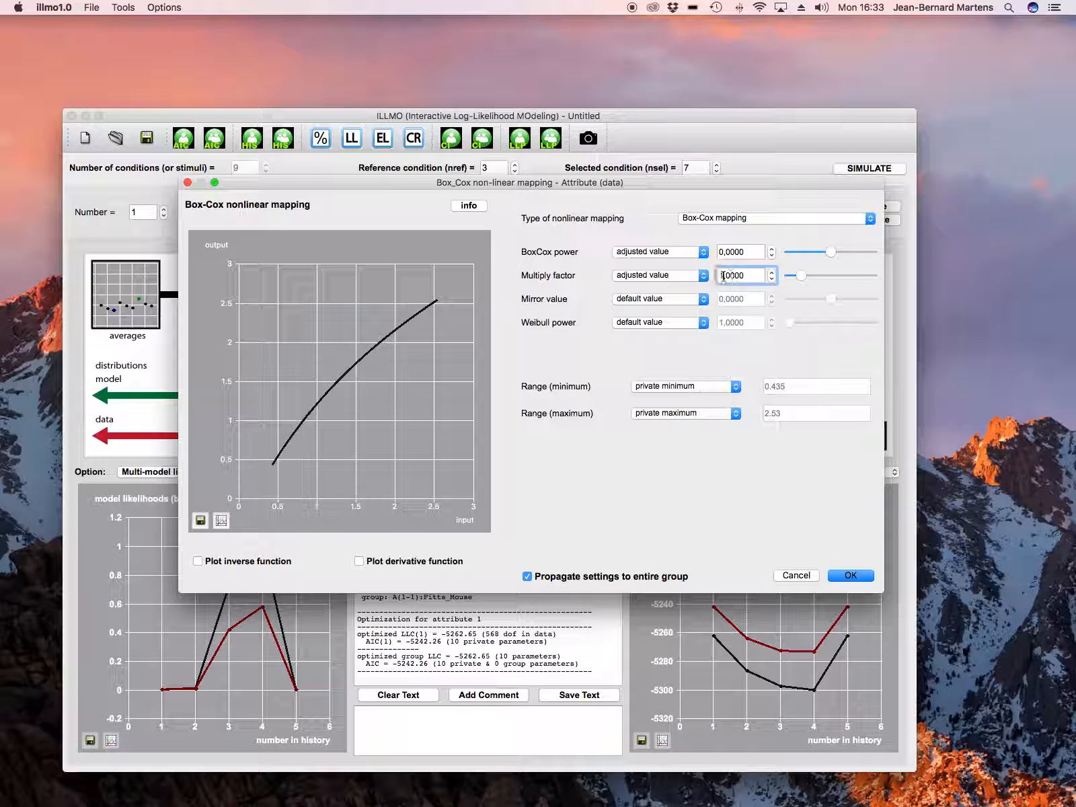
pyautogui.write('00')
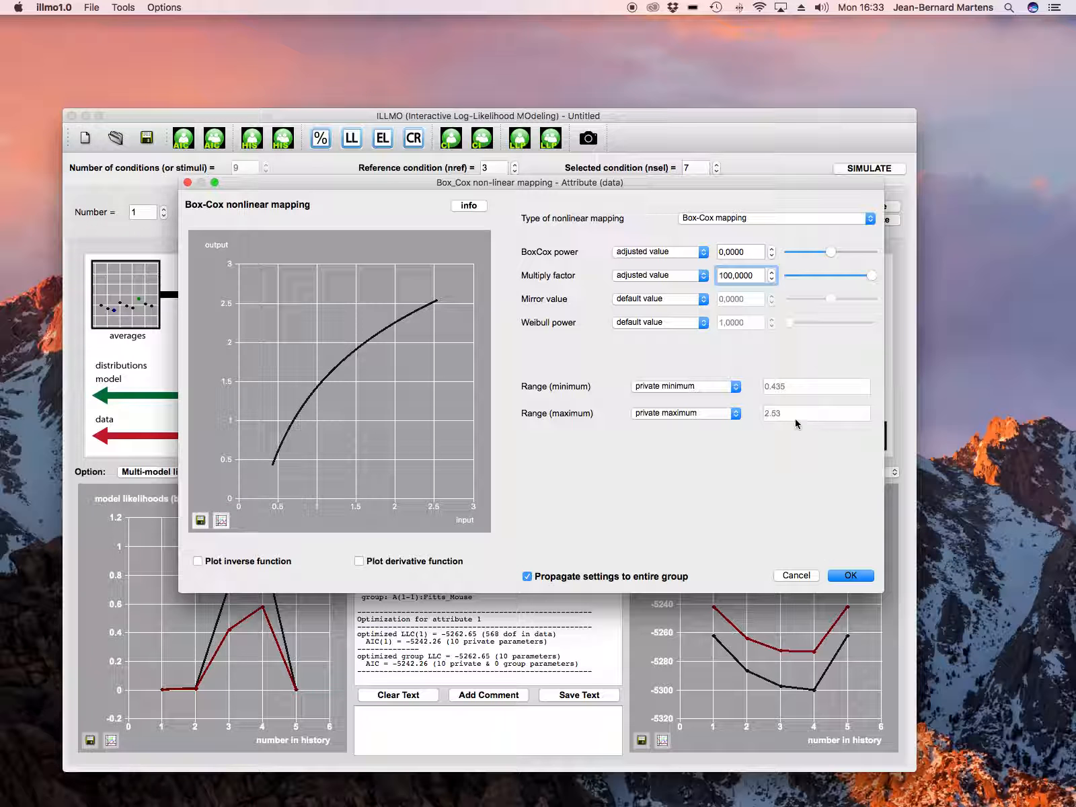
pyautogui.click(851, 576)
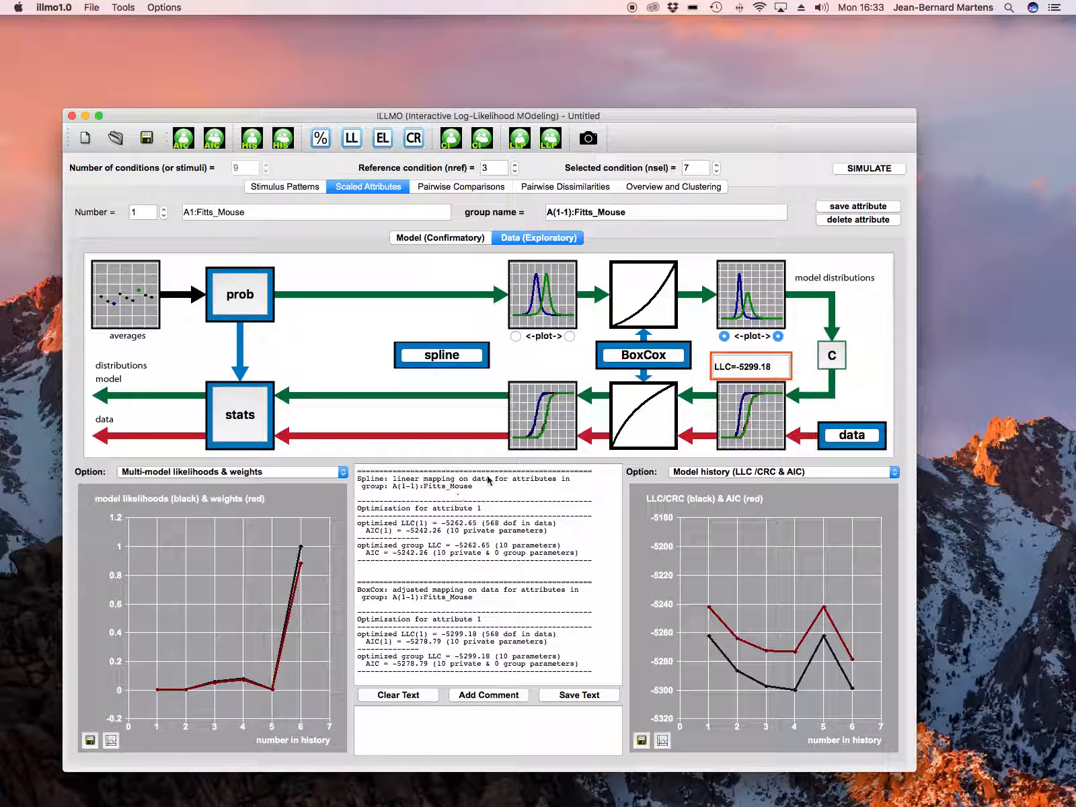
# Step: Reopen the Box-Cox settings, make the BoxCox power a private variable, and apply
pyautogui.click(663, 359)
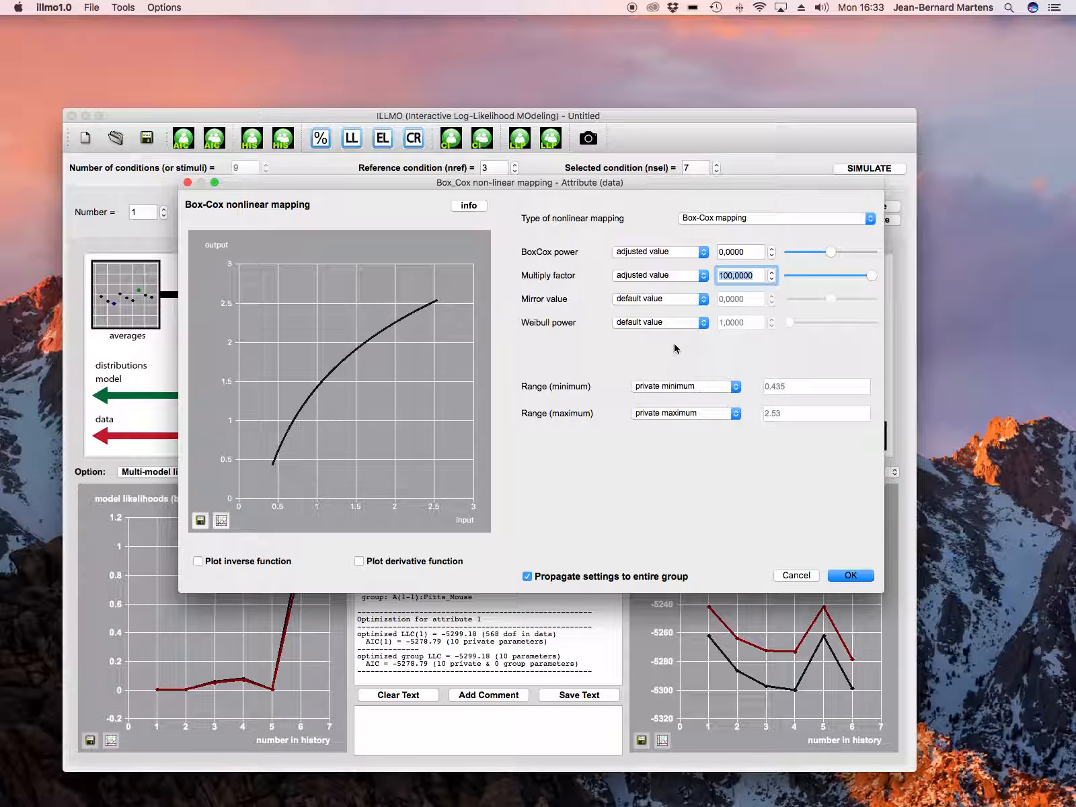
pyautogui.click(651, 256)
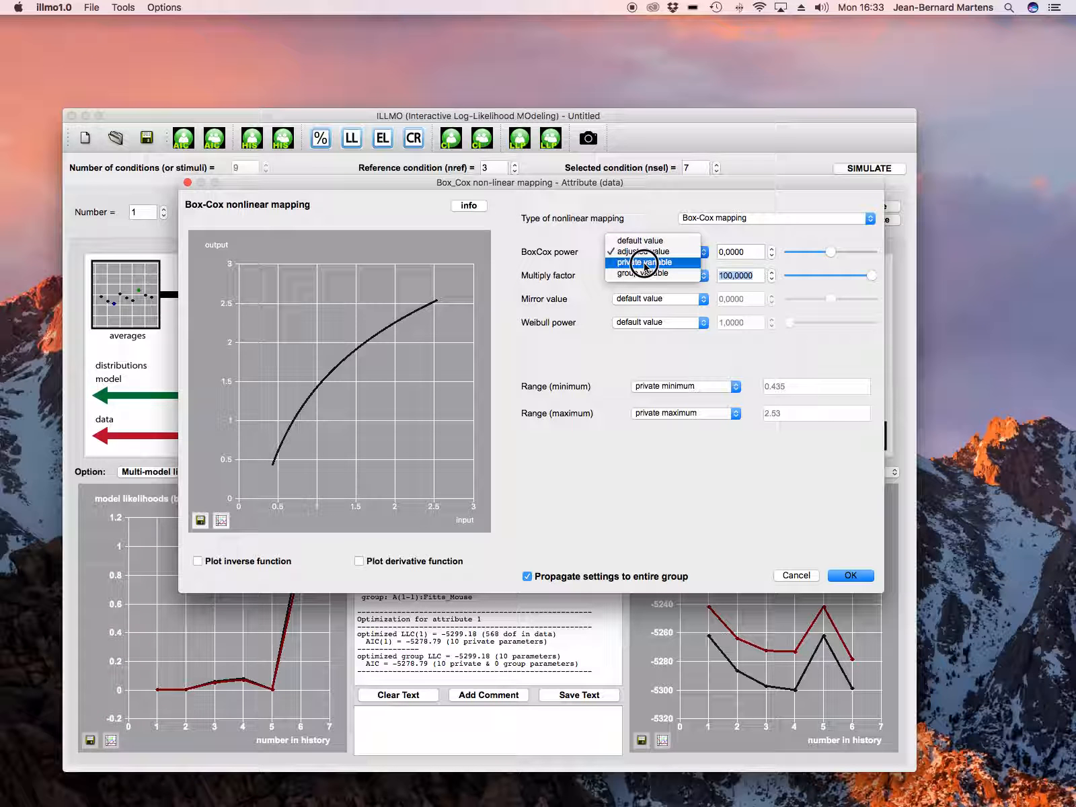
pyautogui.click(645, 263)
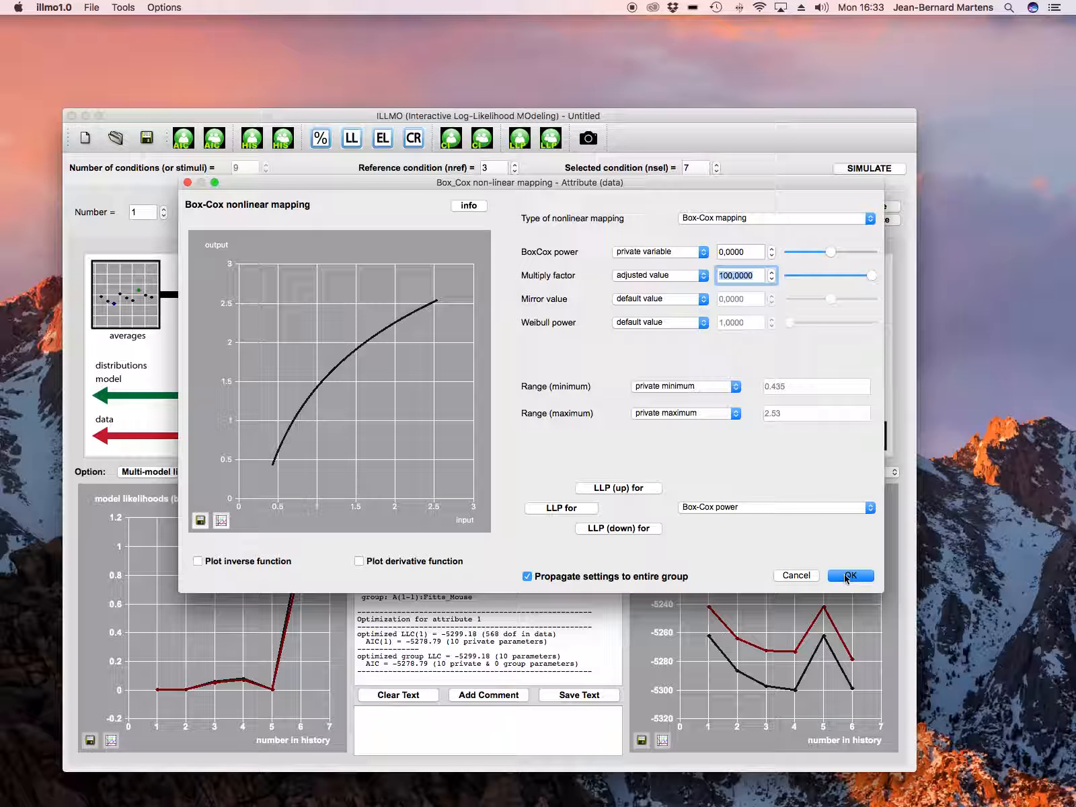
pyautogui.click(849, 576)
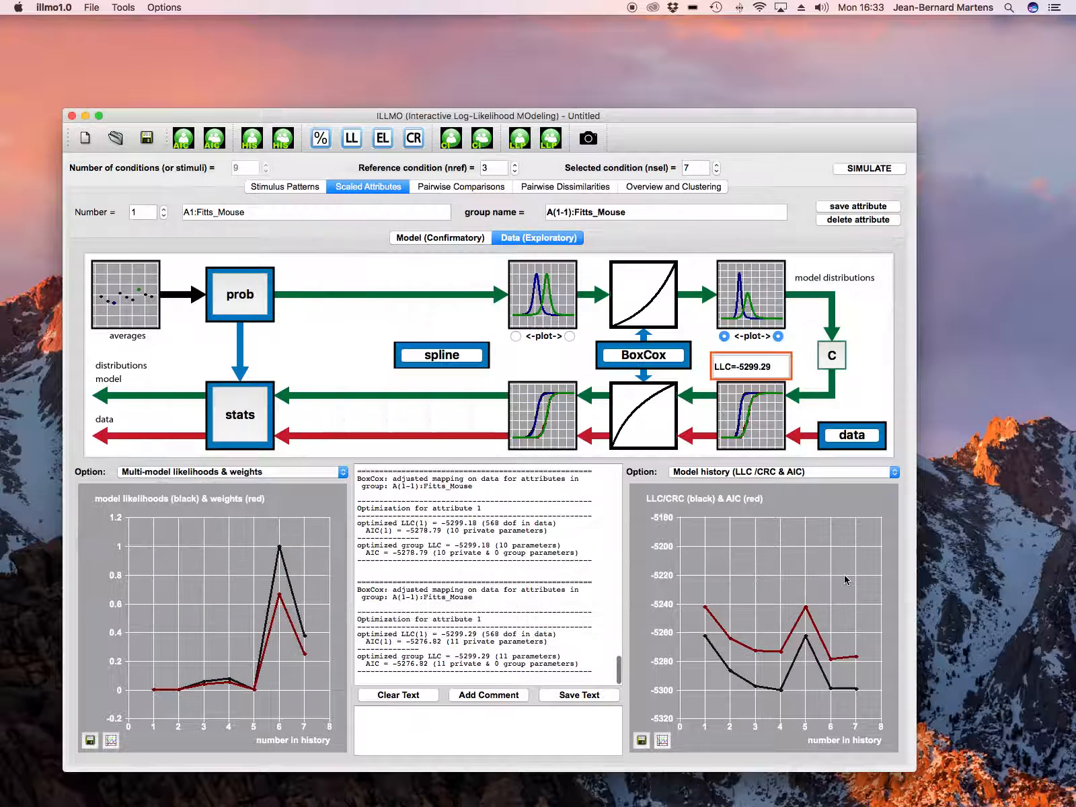
# Step: Reopen the Box-Cox settings and compute the likelihood profile for the Box-Cox power
pyautogui.moveTo(852, 690)
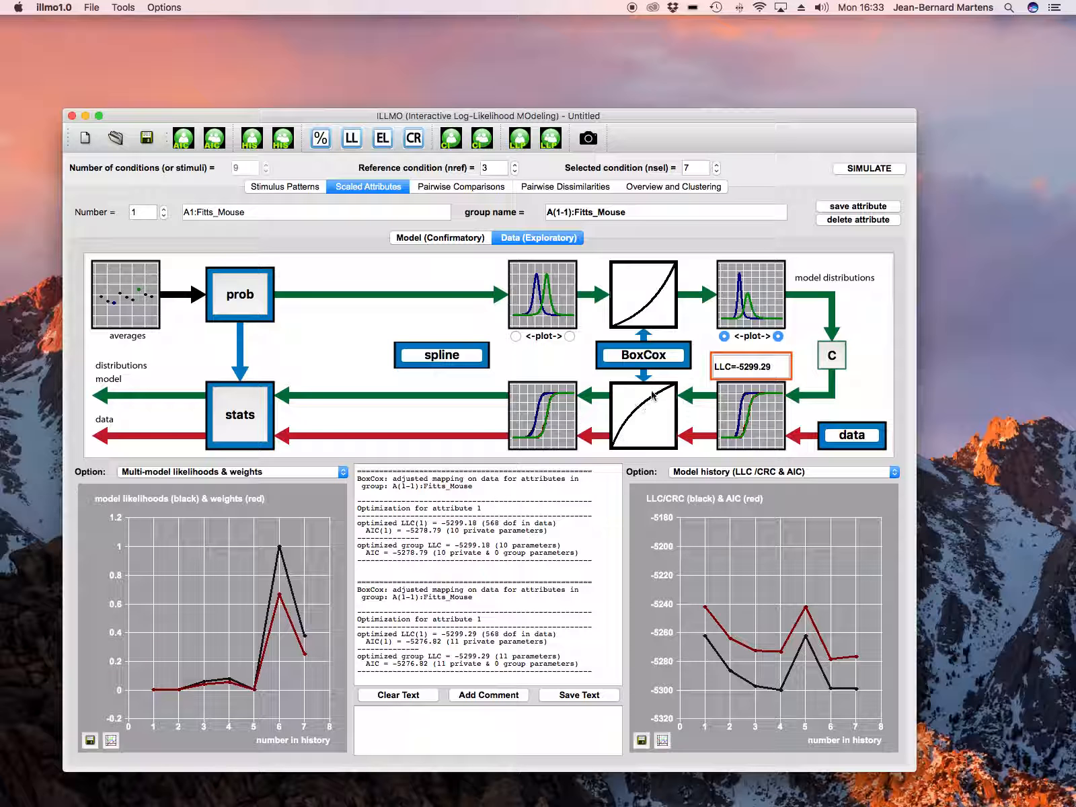
pyautogui.click(646, 355)
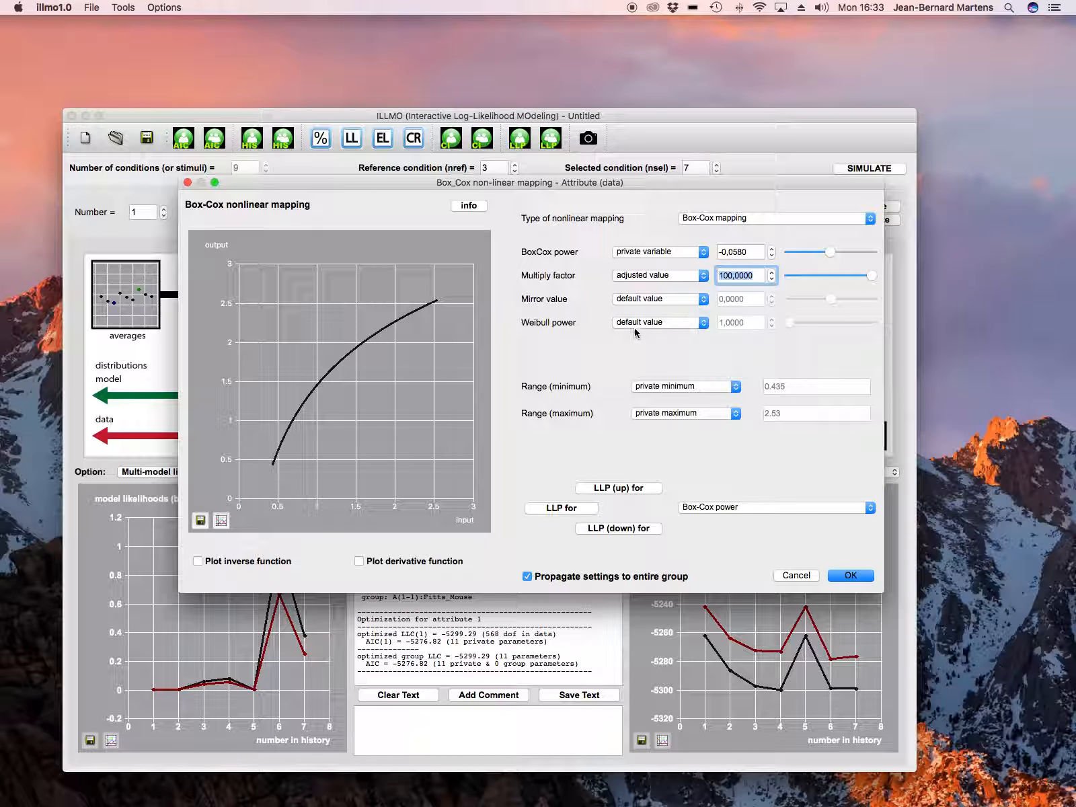
pyautogui.click(572, 509)
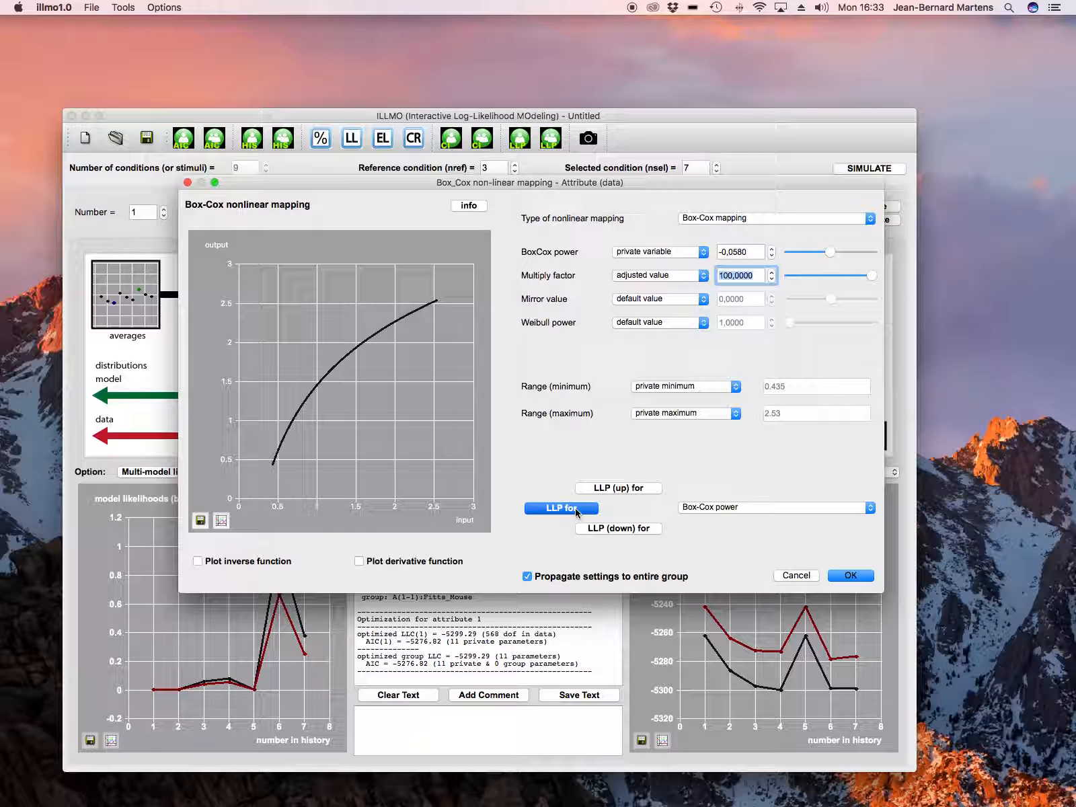